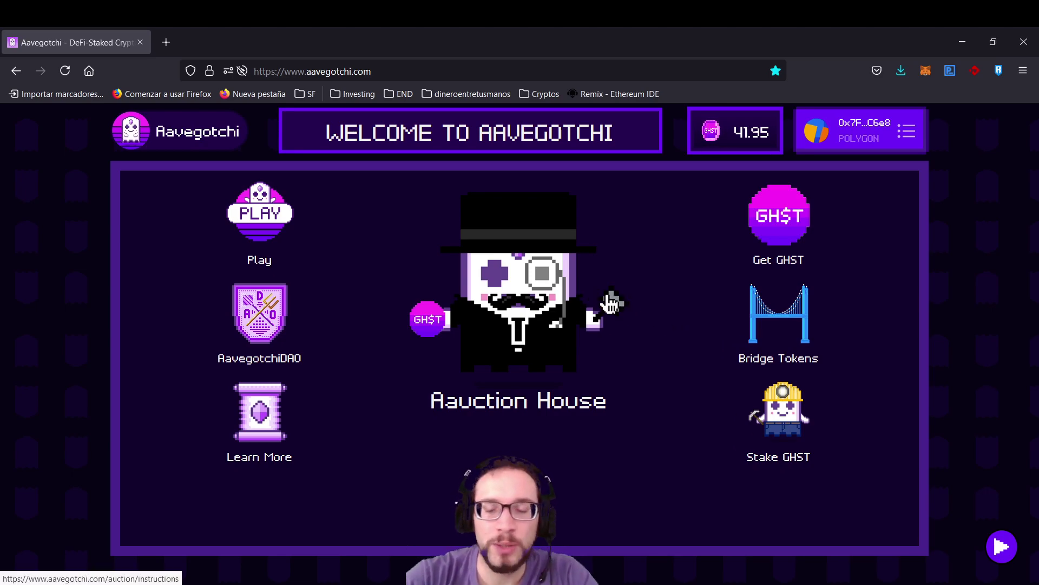
Step: Enter the Aauction House, browse the open auctions sorted by cheapest, and open the Steampunk Trousers-284 auction
{"action": "left_click", "coordinate": [545, 306]}
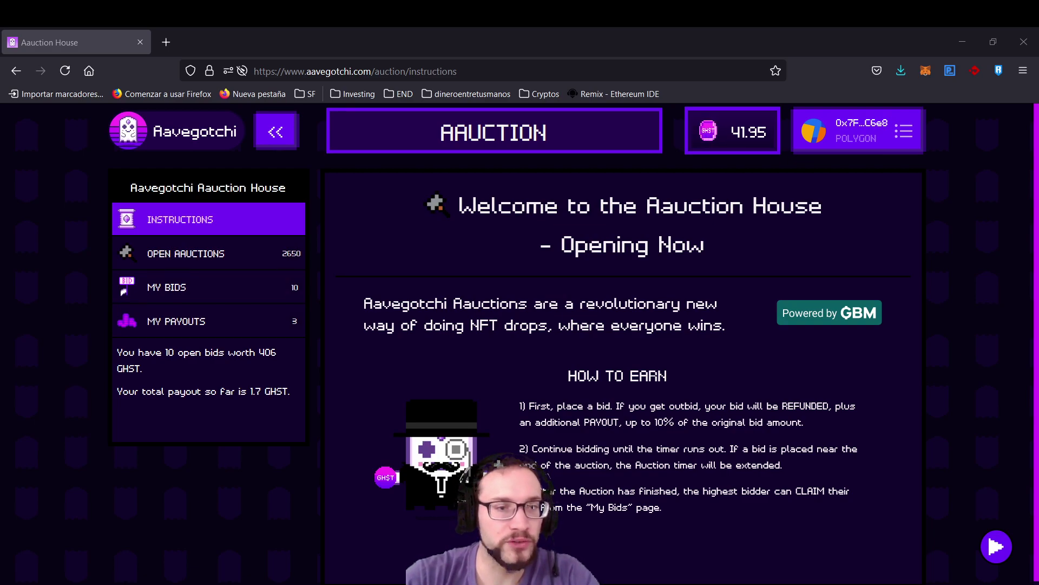
{"action": "left_click", "coordinate": [193, 267]}
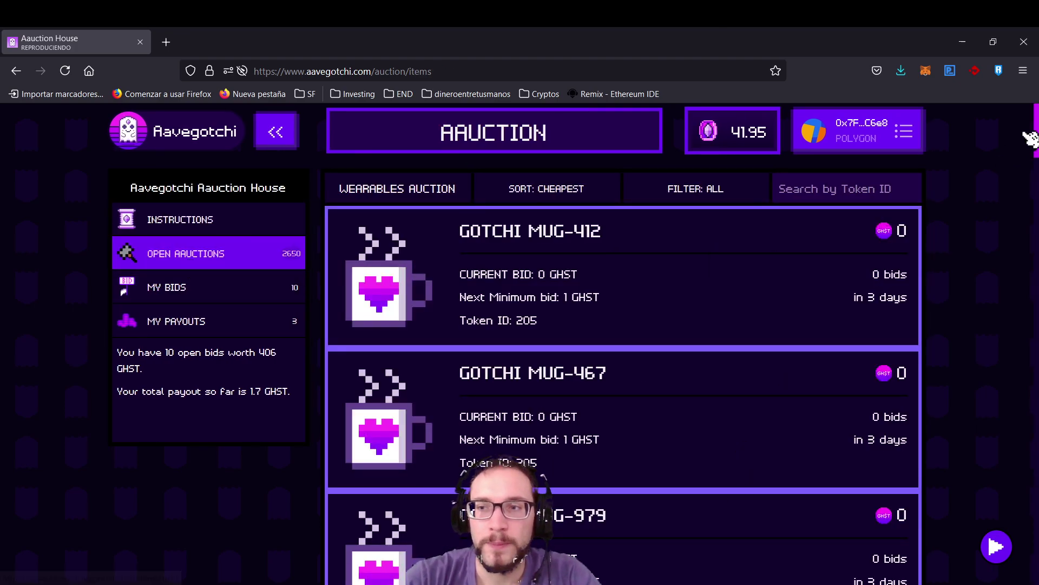
{"action": "left_click_drag", "start_coordinate": [1035, 138], "coordinate": [1018, 408]}
{"action": "scroll", "coordinate": [658, 302], "scroll_direction": "down", "scroll_amount": 3}
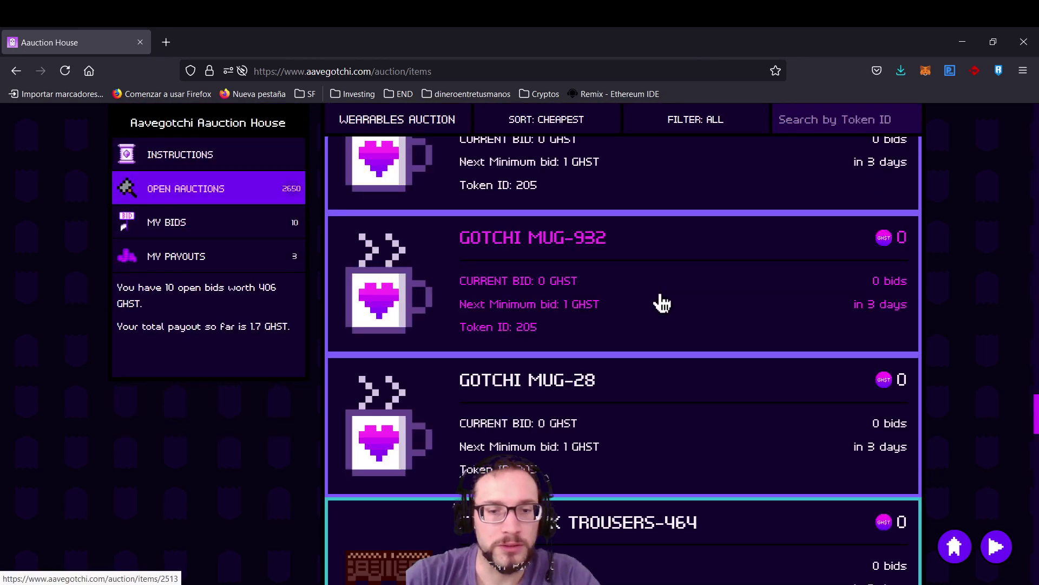
{"action": "scroll", "coordinate": [657, 302], "scroll_direction": "down", "scroll_amount": 8}
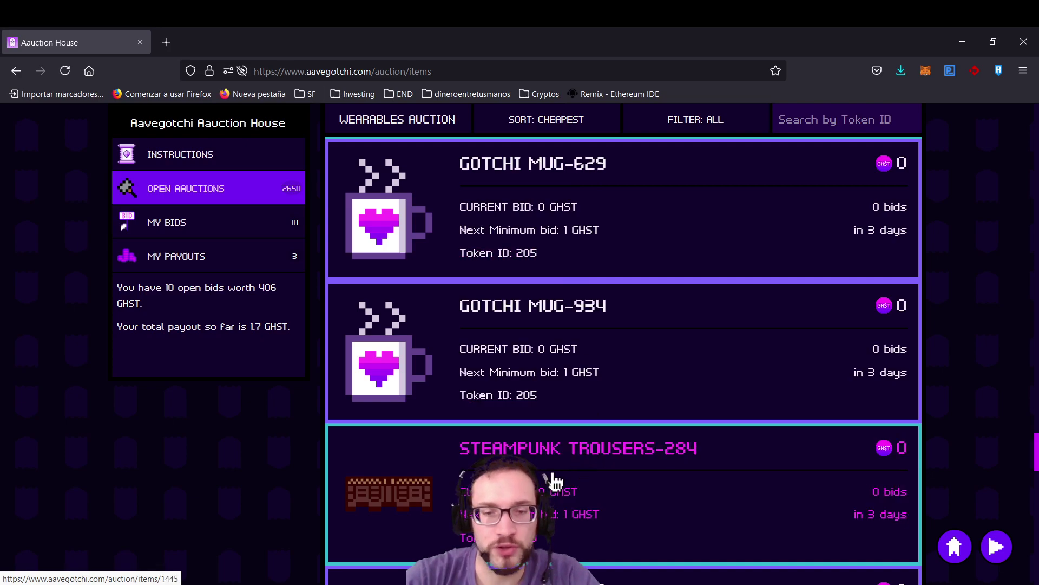
{"action": "left_click", "coordinate": [552, 480]}
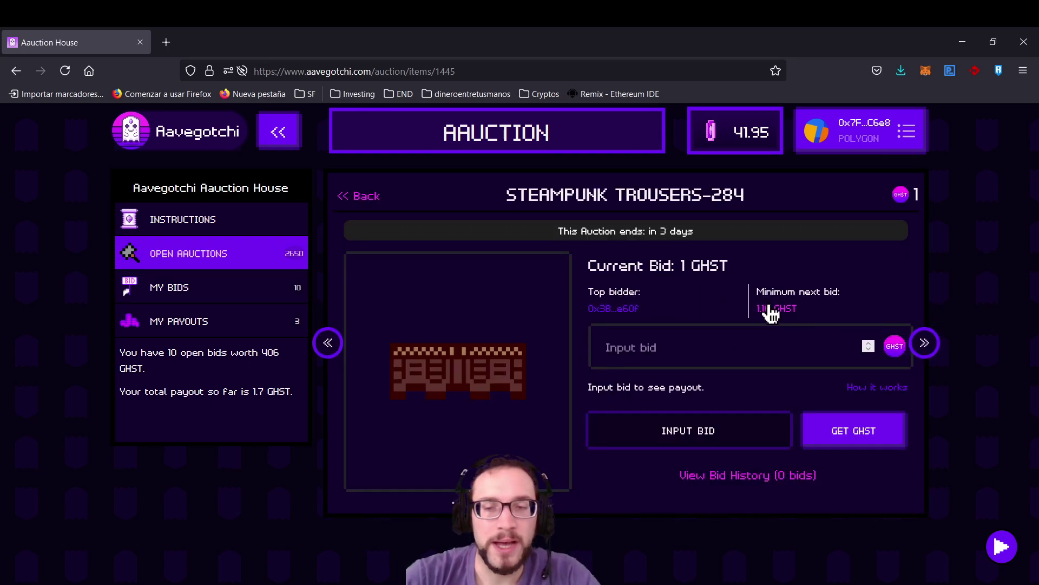
Step: Try to place a bid of 2 GHST on Steampunk Trousers-284 and dismiss the alert
{"action": "left_click", "coordinate": [666, 341]}
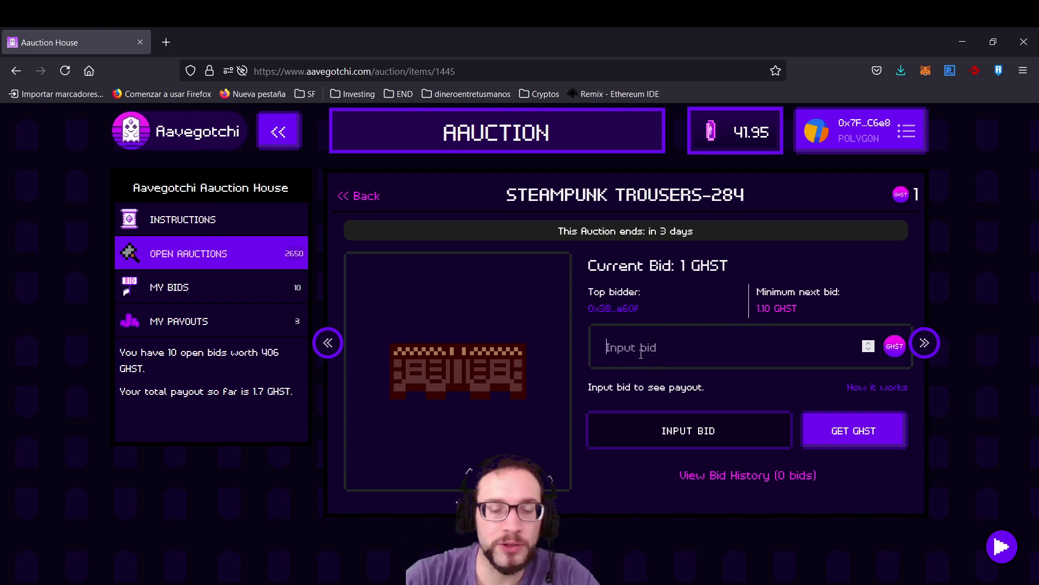
{"action": "type", "text": "2"}
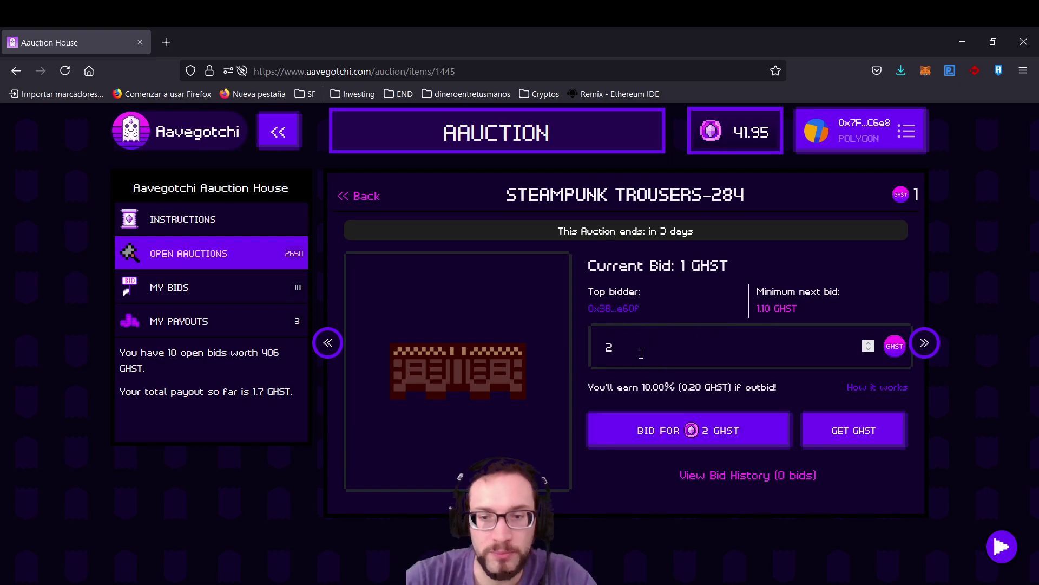
{"action": "left_click", "coordinate": [653, 441]}
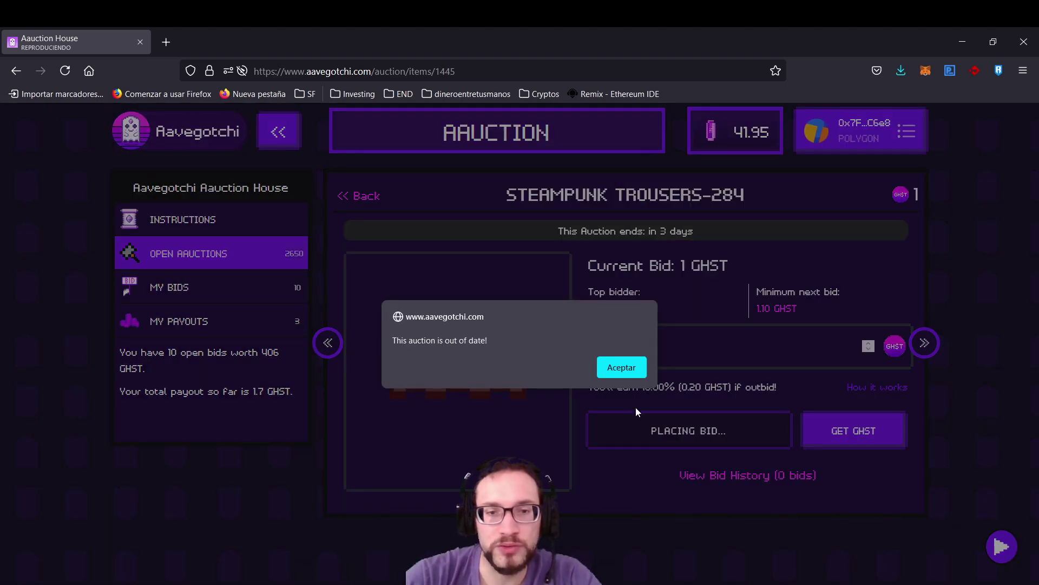
{"action": "left_click", "coordinate": [620, 370]}
Step: Raise the bid on Steampunk Trousers-284 to 5 GHST and try to place it again
{"action": "key", "text": "BackSpace"}
{"action": "type", "text": "5"}
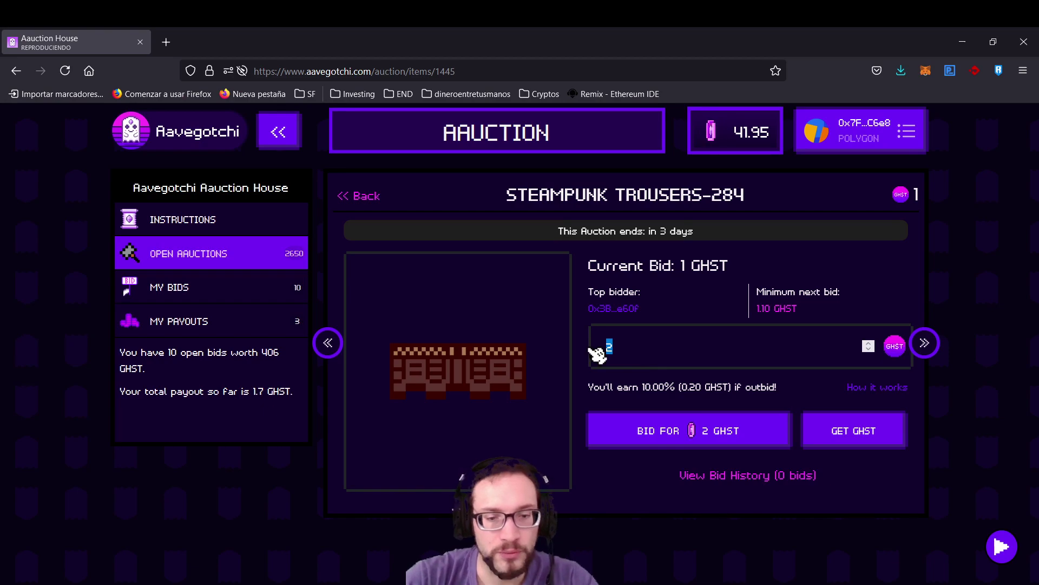
{"action": "left_click", "coordinate": [674, 433]}
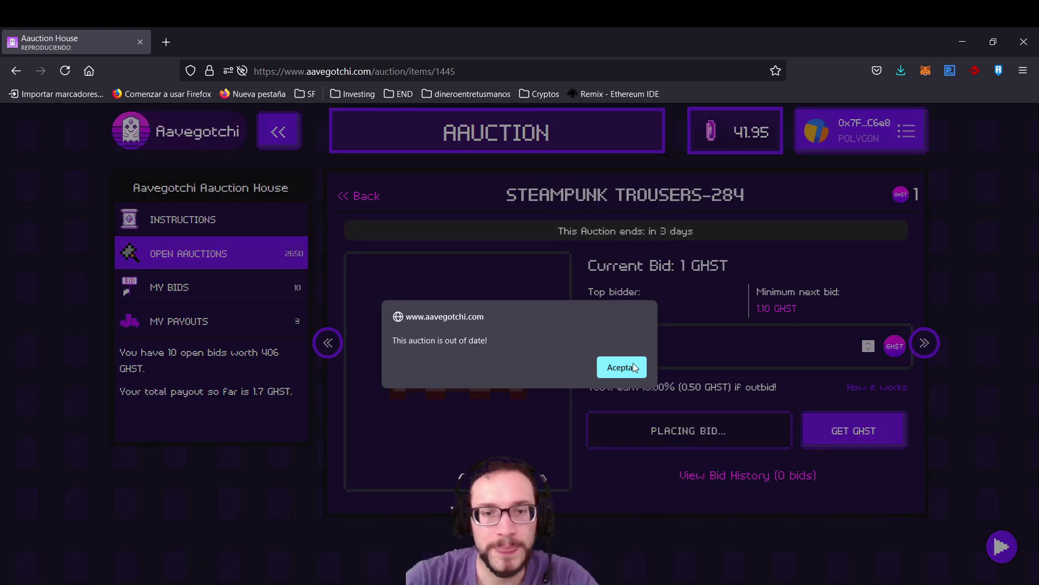
{"action": "left_click", "coordinate": [635, 367]}
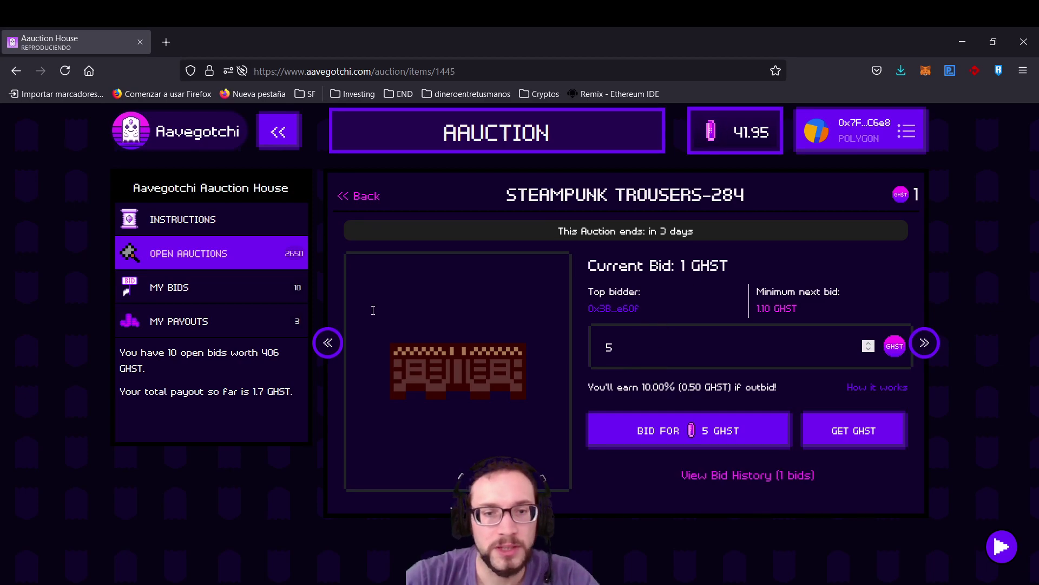
Step: Go to the next auction, Gotchi Mug-191, and try to bid 2 GHST on it
{"action": "left_click", "coordinate": [923, 344]}
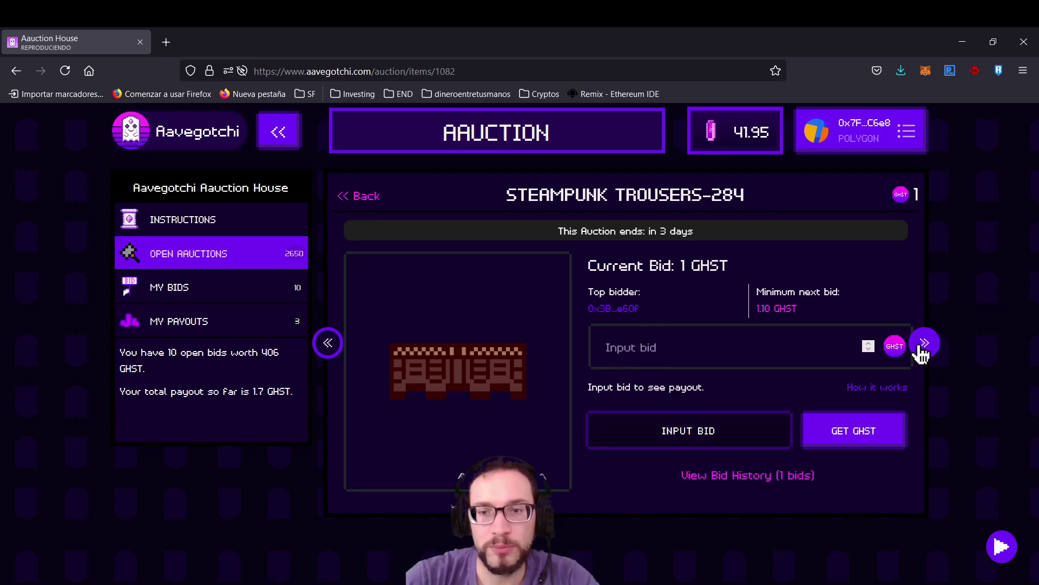
{"action": "left_click", "coordinate": [667, 353]}
{"action": "type", "text": "2"}
{"action": "left_click", "coordinate": [687, 431]}
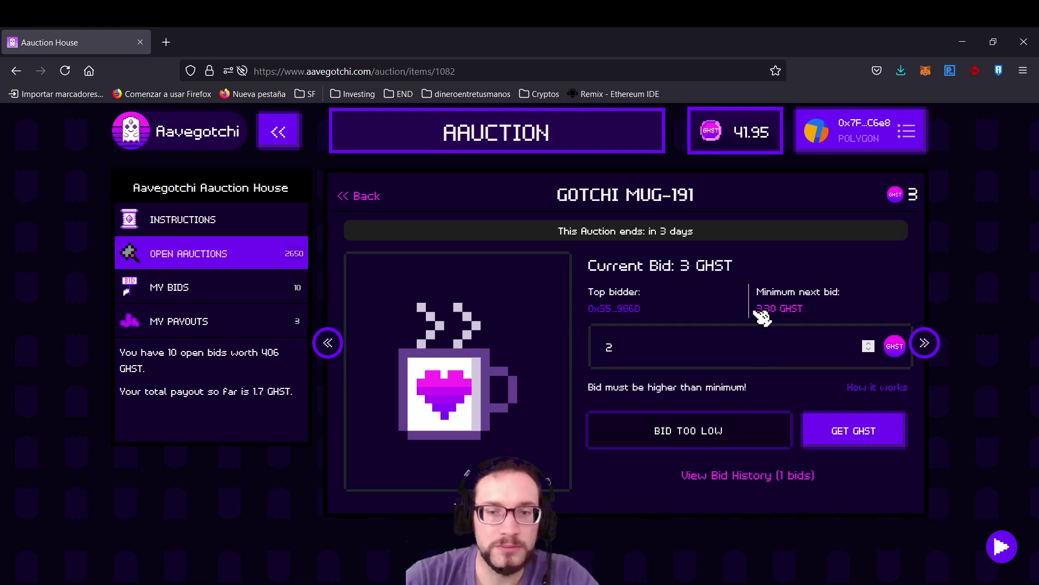
Step: Check the minimum next bid for Gotchi Mug-191, then try to place a bid of 7 GHST
{"action": "left_click_drag", "start_coordinate": [758, 312], "coordinate": [780, 318]}
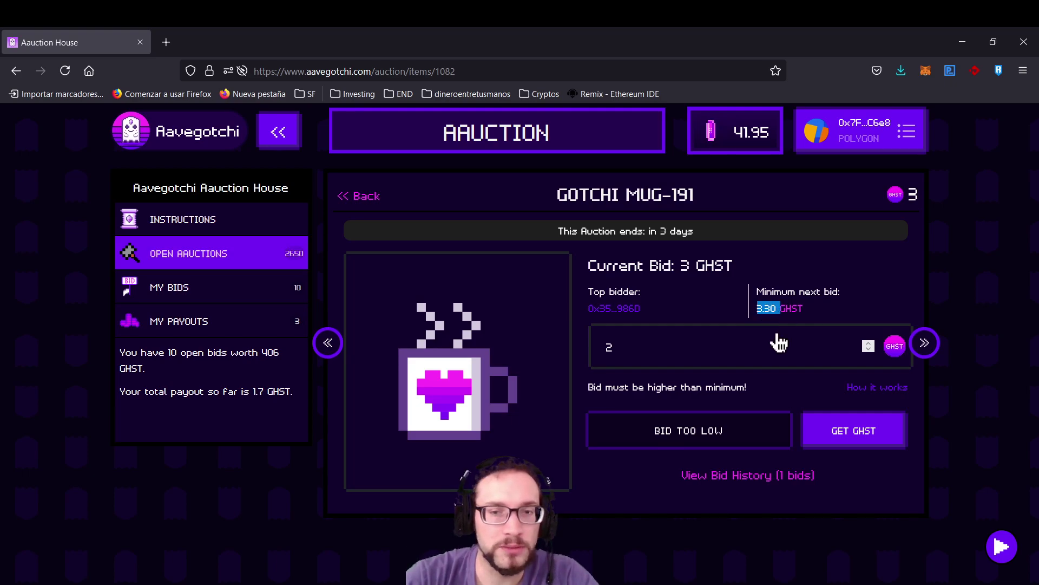
{"action": "left_click_drag", "start_coordinate": [633, 346], "coordinate": [568, 351]}
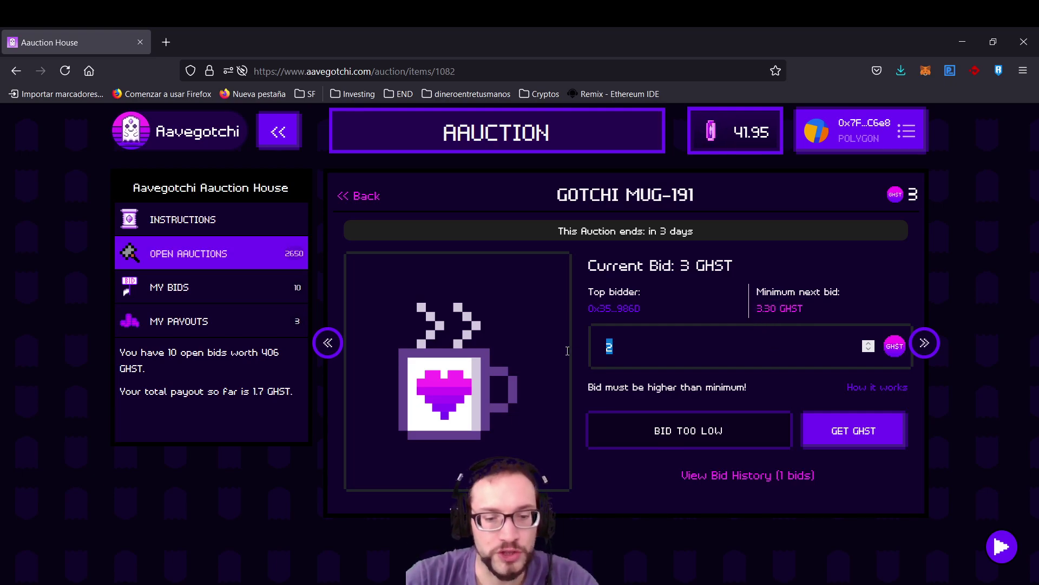
{"action": "type", "text": "7"}
{"action": "left_click", "coordinate": [761, 431]}
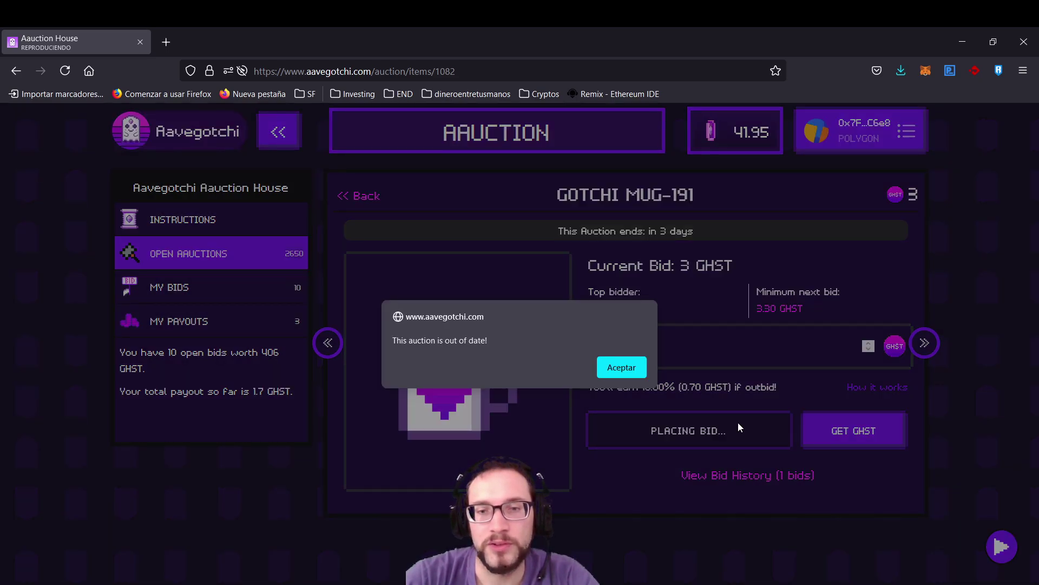
{"action": "left_click", "coordinate": [614, 367]}
Step: Raise the bid on Gotchi Mug-191 to 10 GHST and try to place it
{"action": "double_click", "coordinate": [601, 351]}
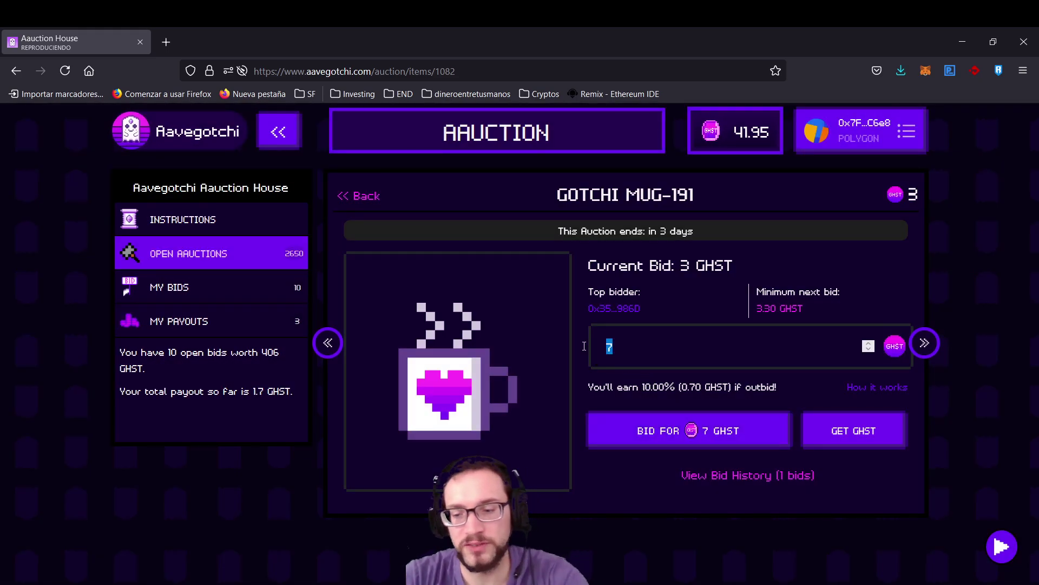
{"action": "type", "text": "10"}
{"action": "left_click", "coordinate": [686, 430]}
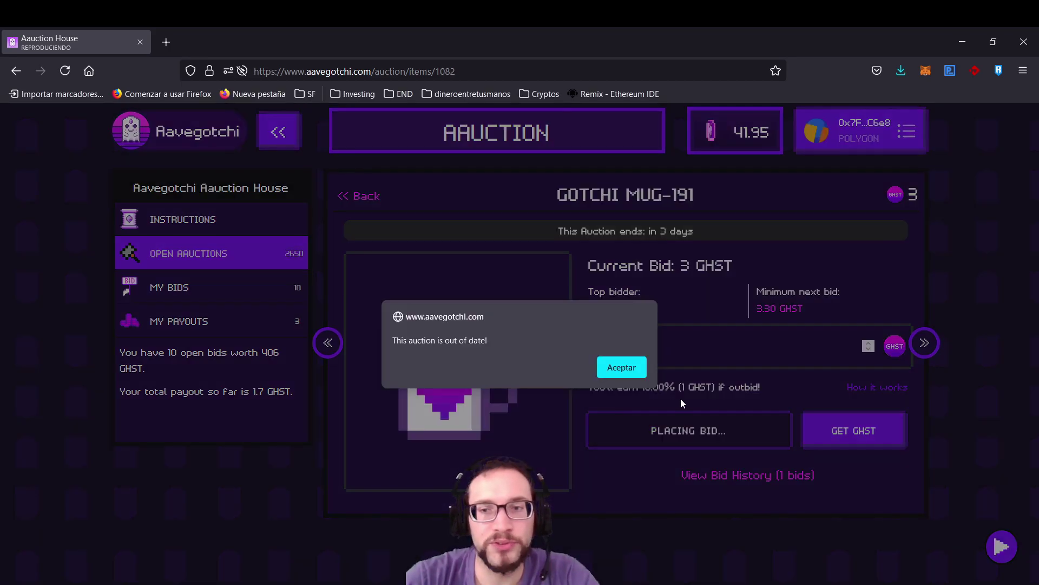
{"action": "left_click", "coordinate": [617, 367]}
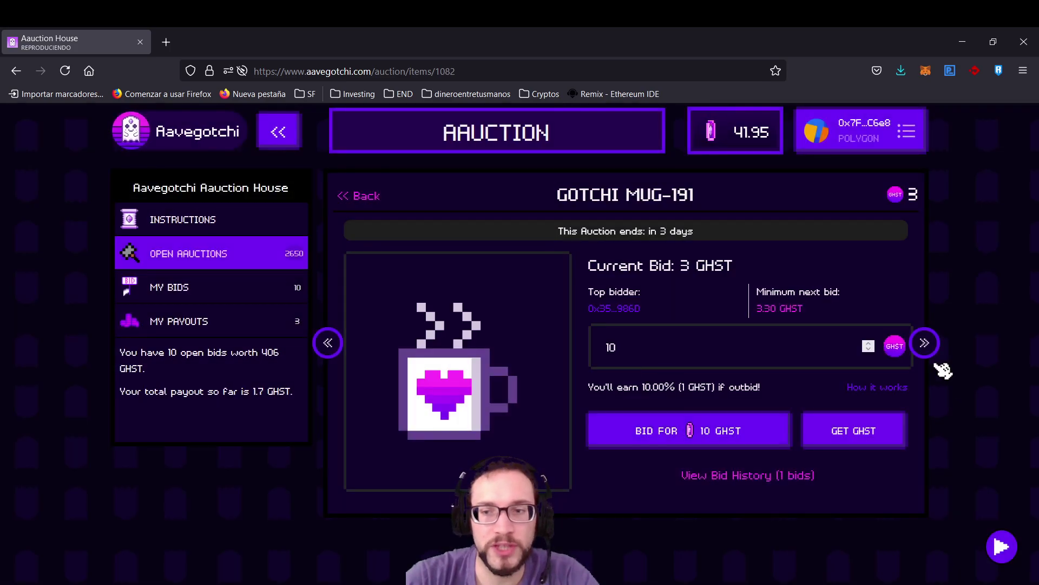
Step: Place a bid of 15 GHST on the next auction, Gotchi Mug-702, and check its top bidder and minimum next bid
{"action": "left_click", "coordinate": [927, 344]}
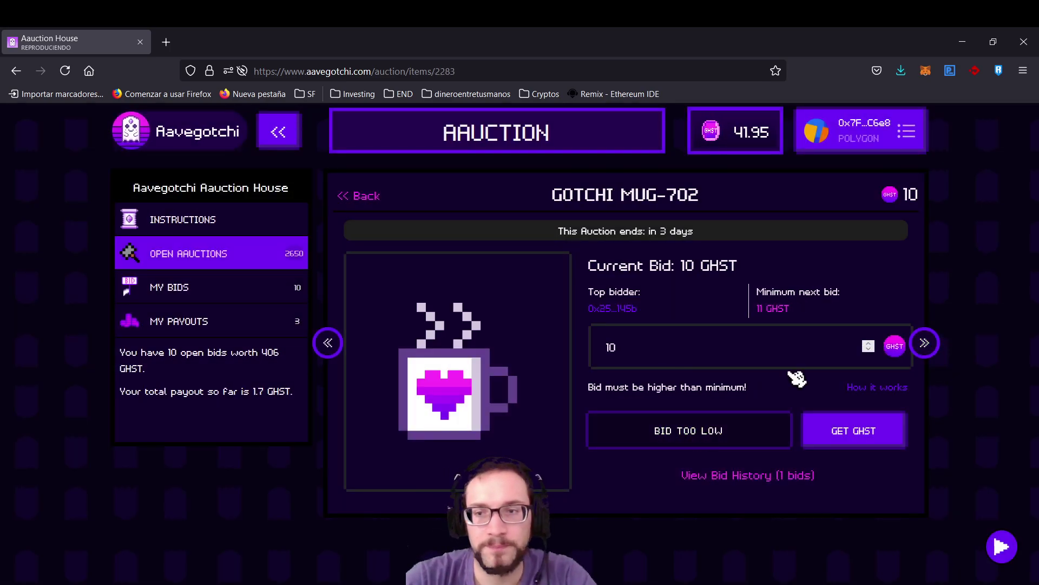
{"action": "type", "text": "15"}
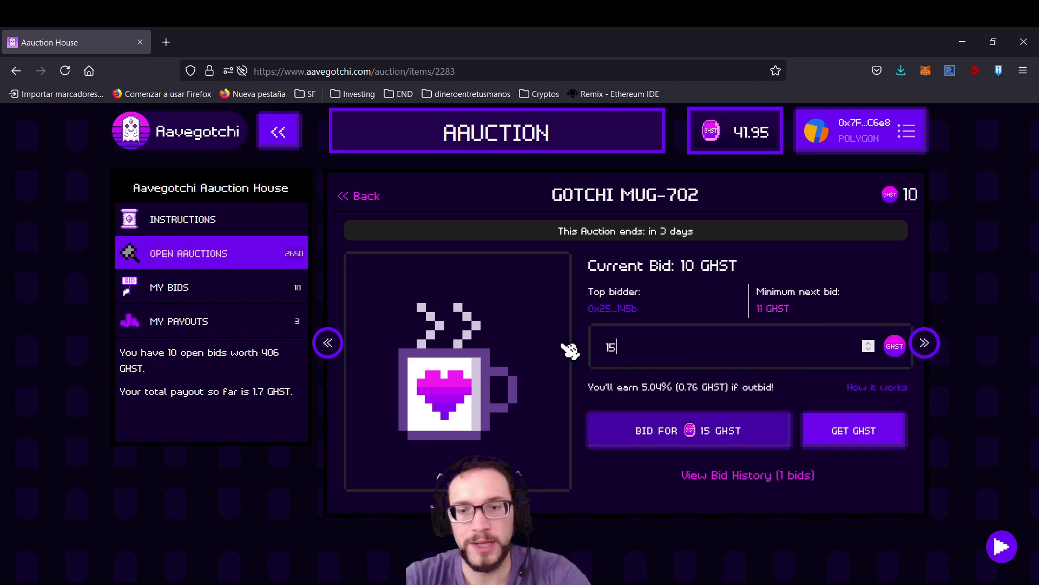
{"action": "left_click", "coordinate": [655, 433]}
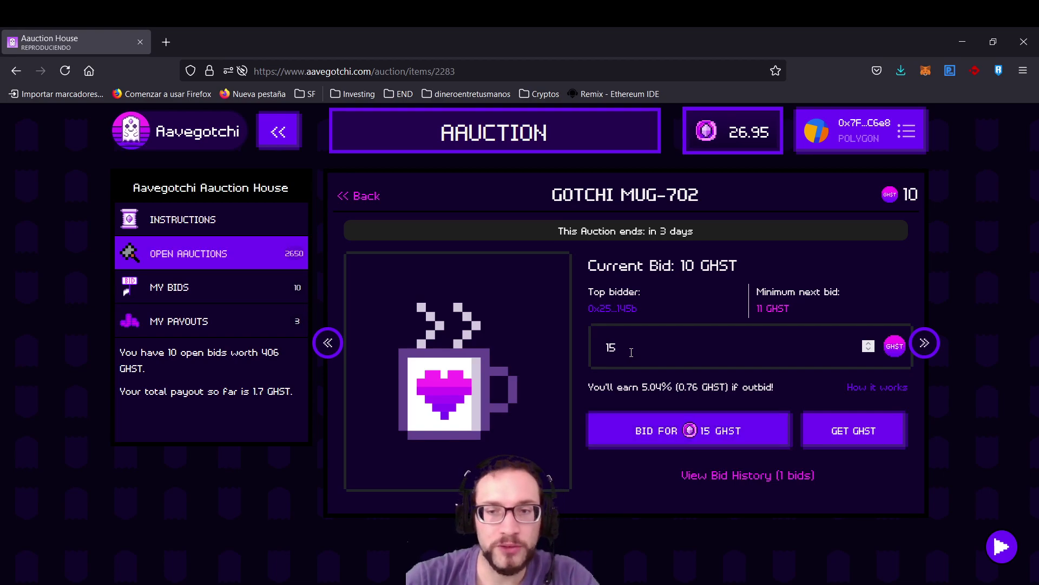
{"action": "double_click", "coordinate": [595, 307]}
{"action": "left_click_drag", "start_coordinate": [809, 310], "coordinate": [759, 311]}
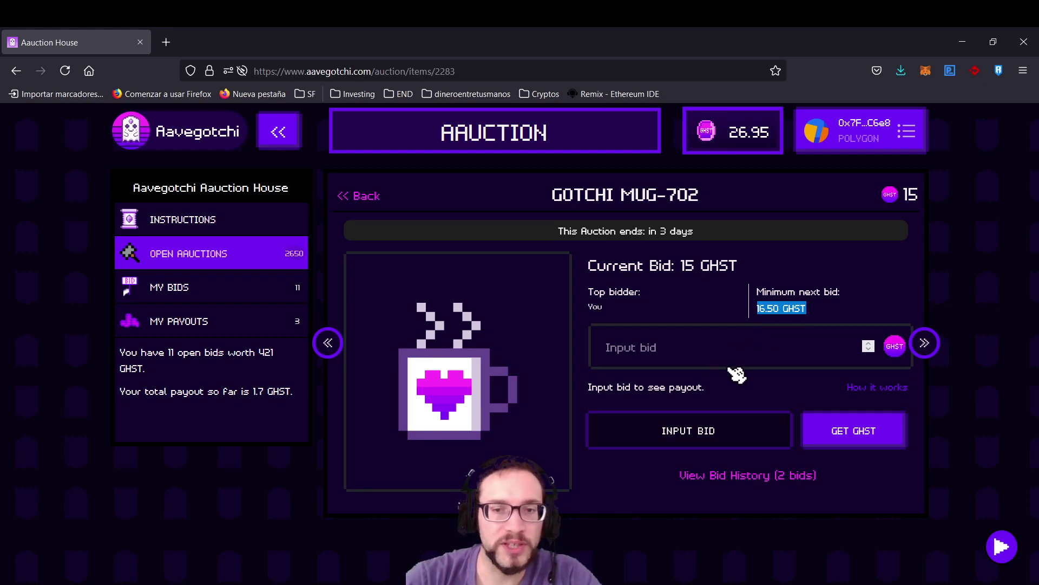
Step: Review the full list of own bids, examining which are still highest and which were outbid
{"action": "left_click", "coordinate": [187, 299]}
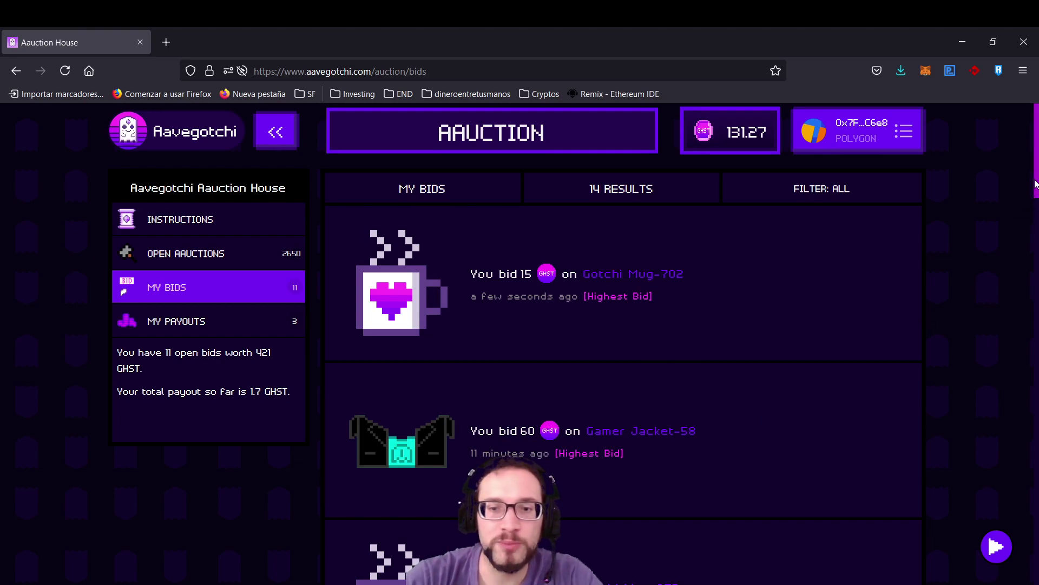
{"action": "scroll", "coordinate": [1034, 190], "scroll_direction": "down", "scroll_amount": 3}
{"action": "scroll", "coordinate": [1030, 259], "scroll_direction": "down", "scroll_amount": 5}
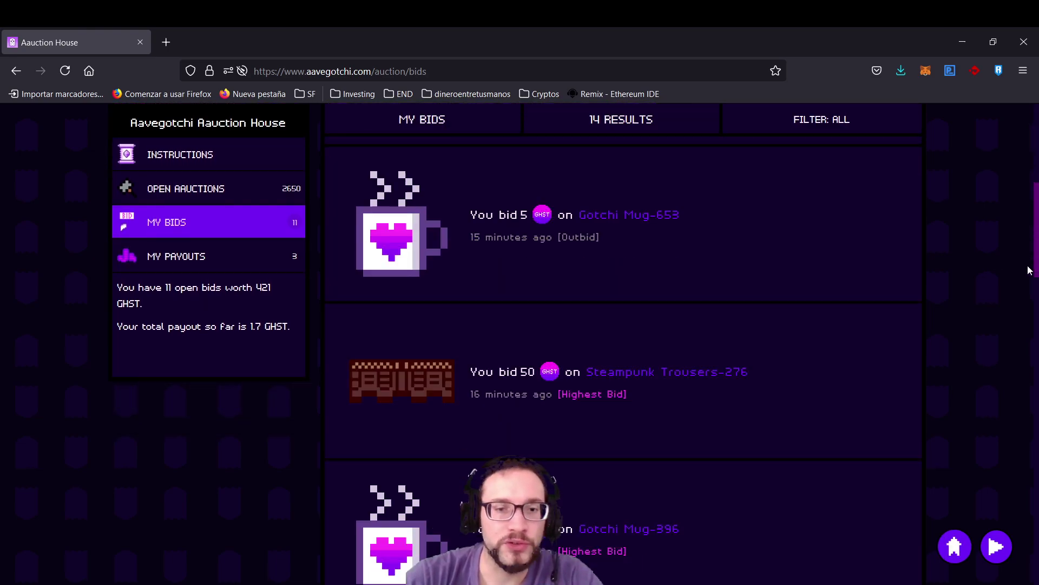
{"action": "scroll", "coordinate": [1029, 277], "scroll_direction": "up", "scroll_amount": 3}
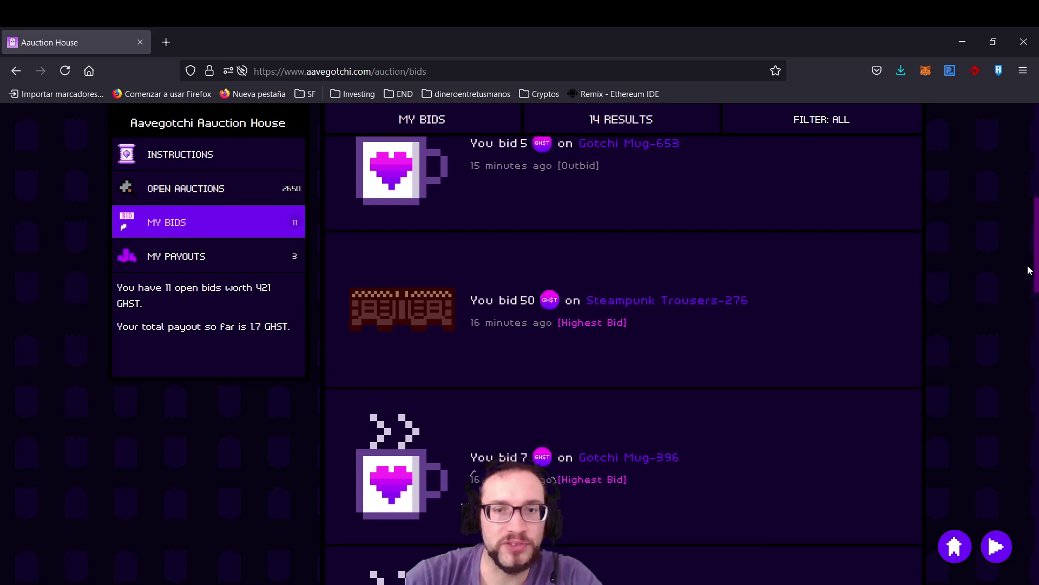
{"action": "scroll", "coordinate": [1018, 300], "scroll_direction": "down", "scroll_amount": 5}
{"action": "scroll", "coordinate": [1018, 313], "scroll_direction": "down", "scroll_amount": 10}
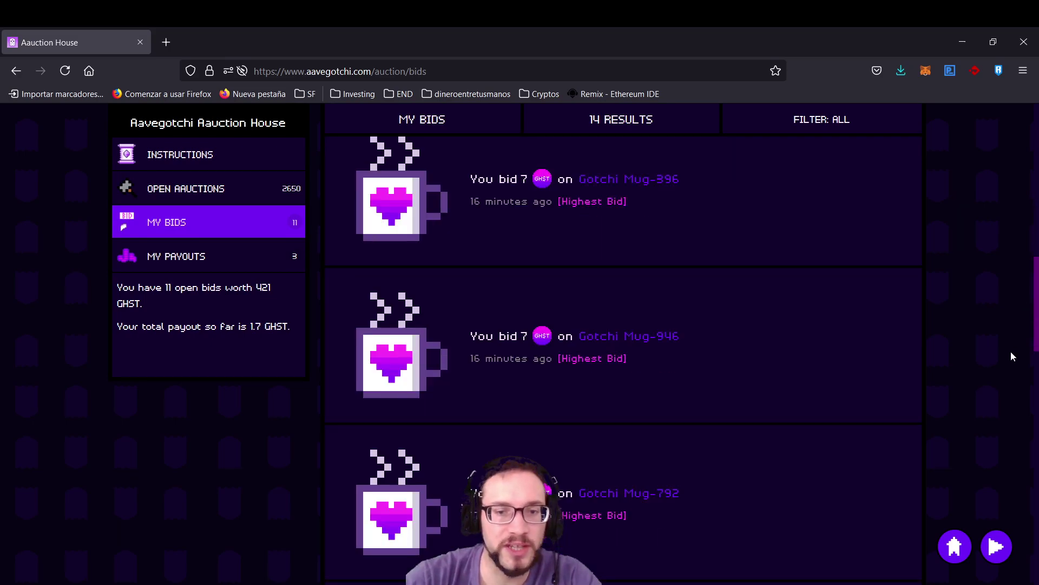
{"action": "scroll", "coordinate": [1006, 429], "scroll_direction": "down", "scroll_amount": 8}
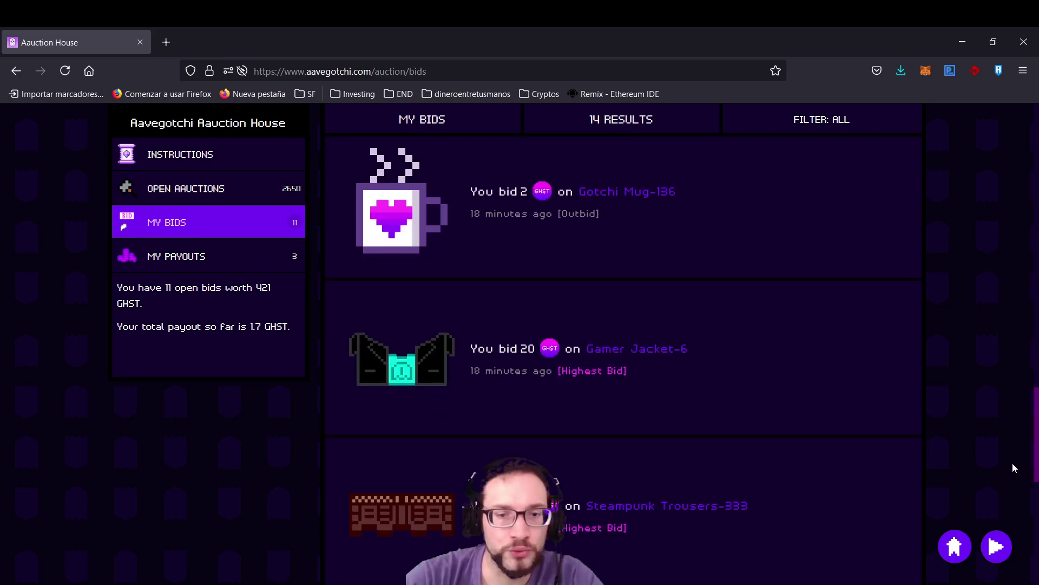
{"action": "scroll", "coordinate": [1014, 530], "scroll_direction": "down", "scroll_amount": 2}
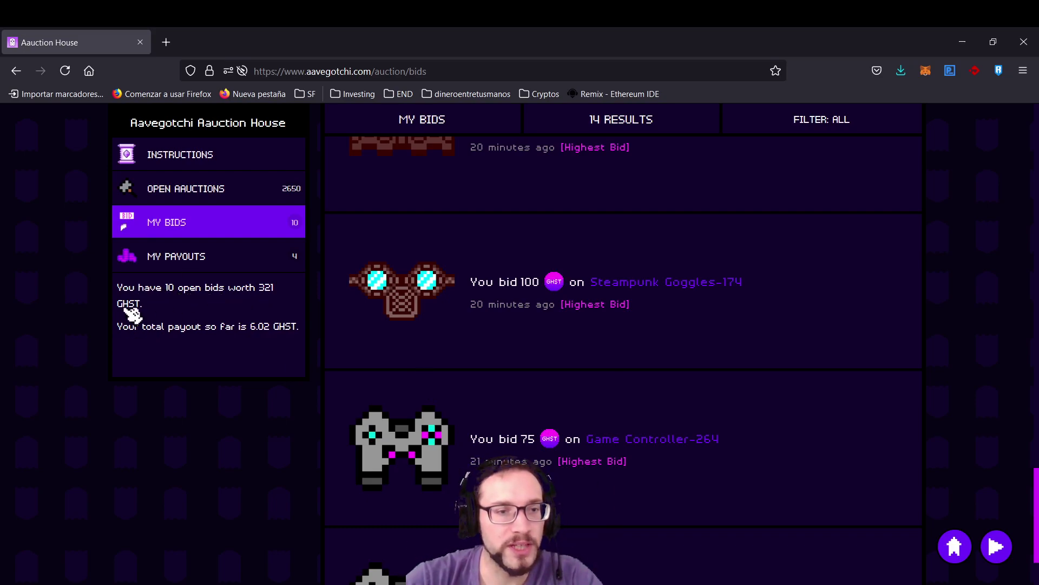
{"action": "scroll", "coordinate": [1036, 511], "scroll_direction": "down", "scroll_amount": 2}
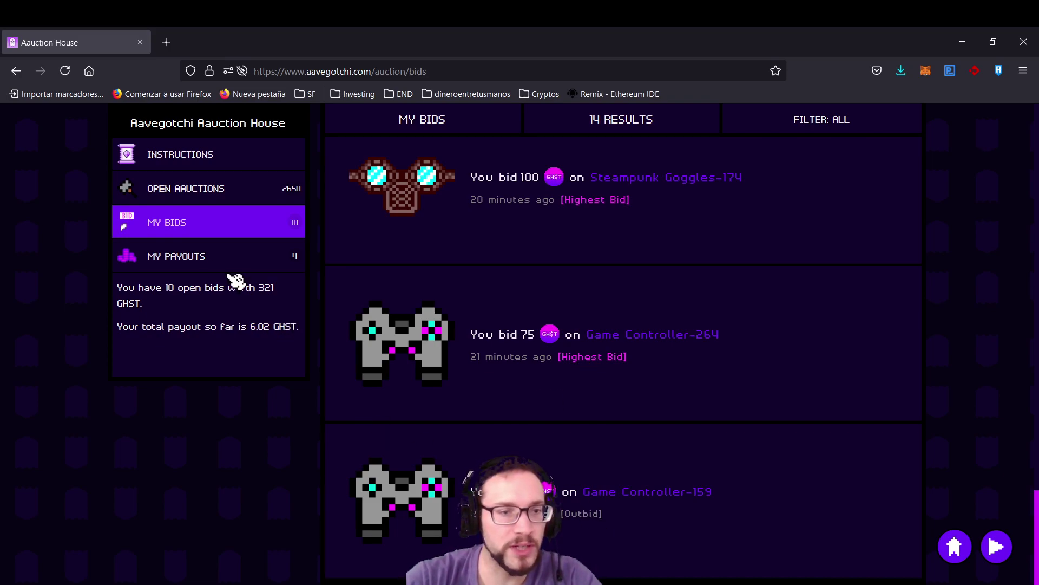
Step: View the payouts received and open the outbid Steampunk Goggles-174 auction to check its minimum next bid
{"action": "left_click", "coordinate": [208, 262]}
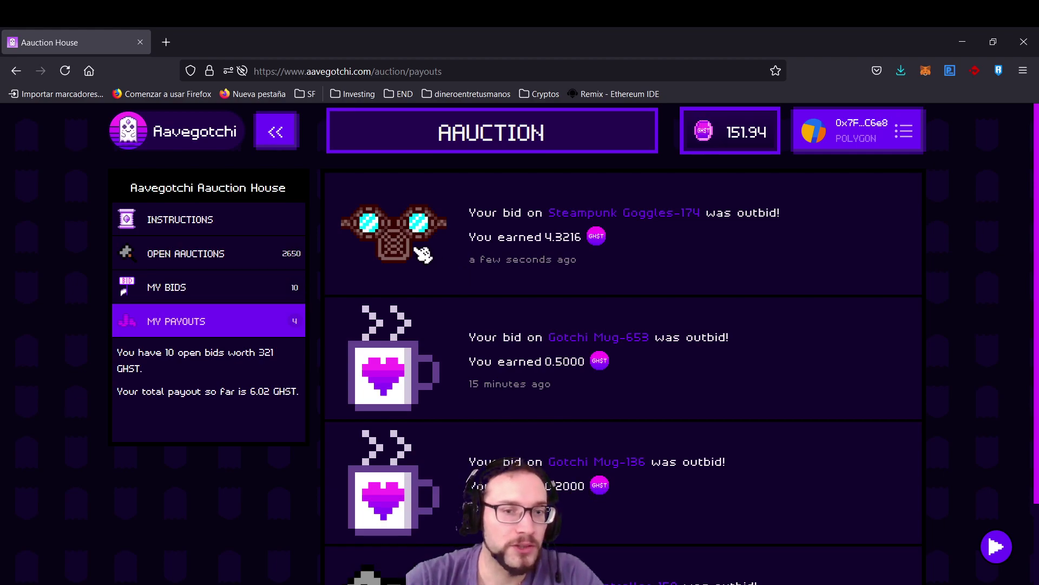
{"action": "left_click", "coordinate": [578, 218]}
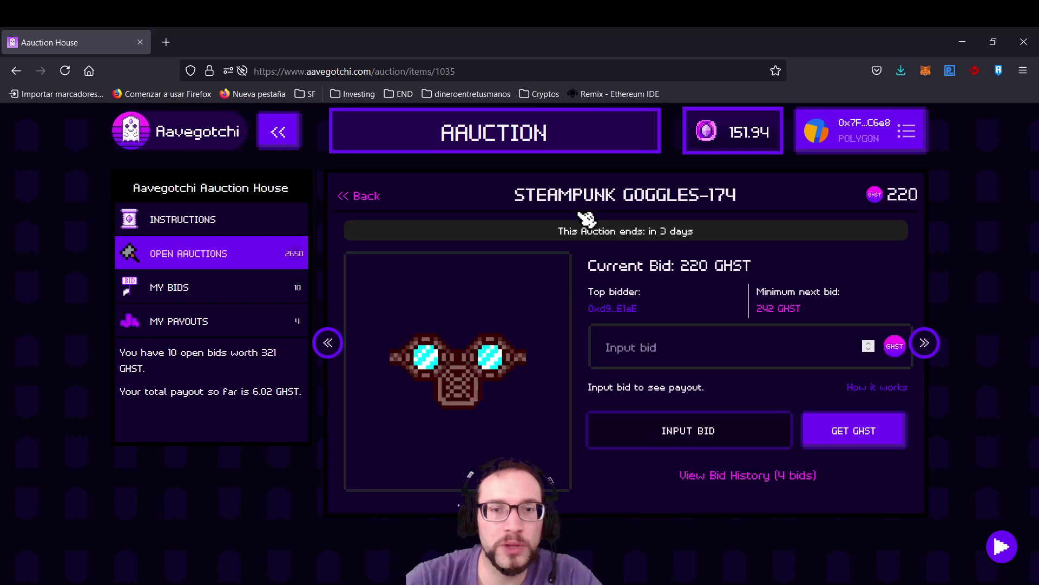
{"action": "left_click_drag", "start_coordinate": [778, 316], "coordinate": [744, 312]}
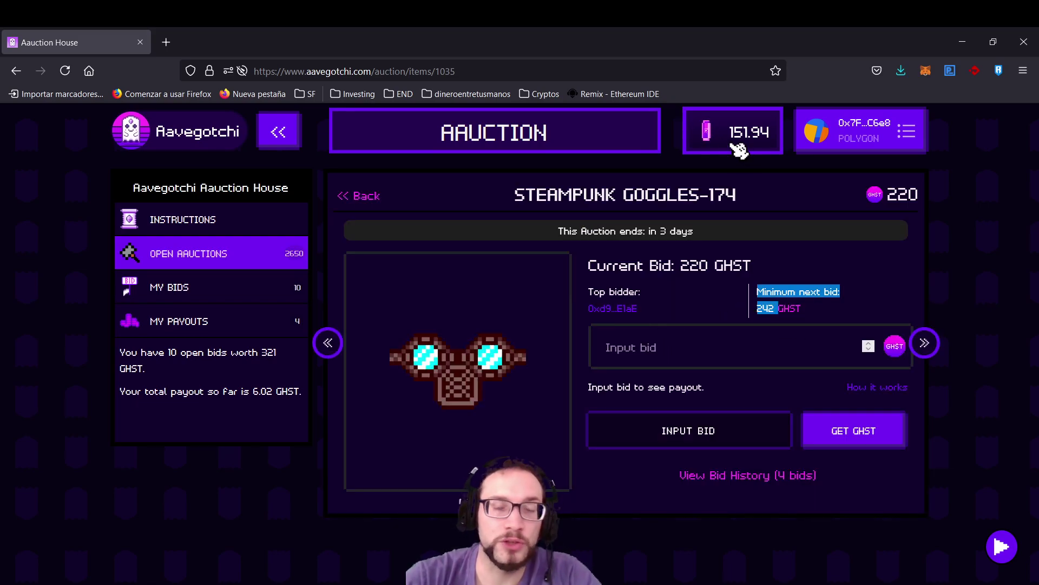
Step: Return to the list of own bids and check the status of the Steampunk Goggles-174 bid
{"action": "left_click", "coordinate": [230, 296]}
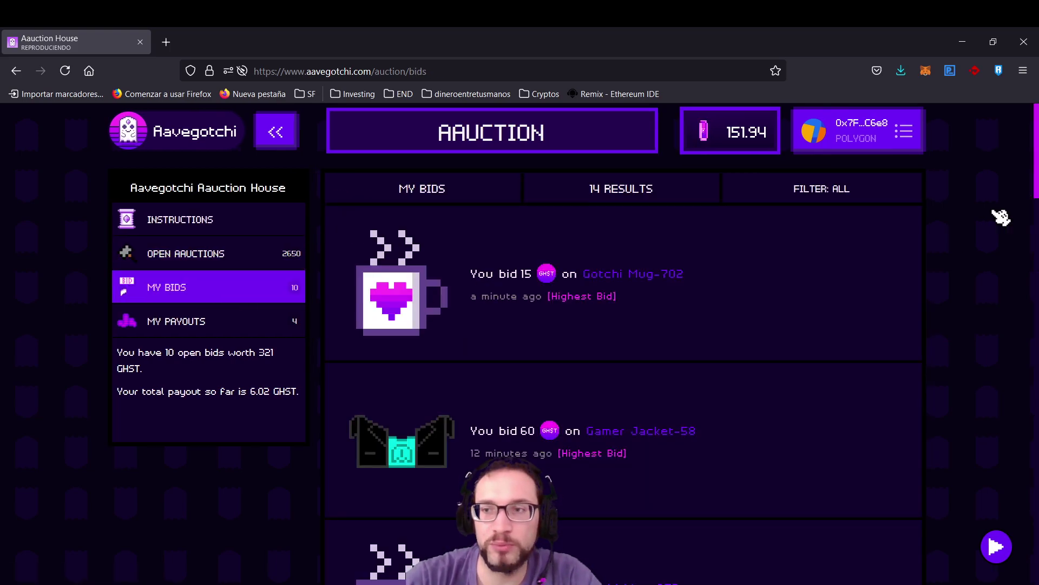
{"action": "left_click_drag", "start_coordinate": [1036, 176], "coordinate": [1029, 540]}
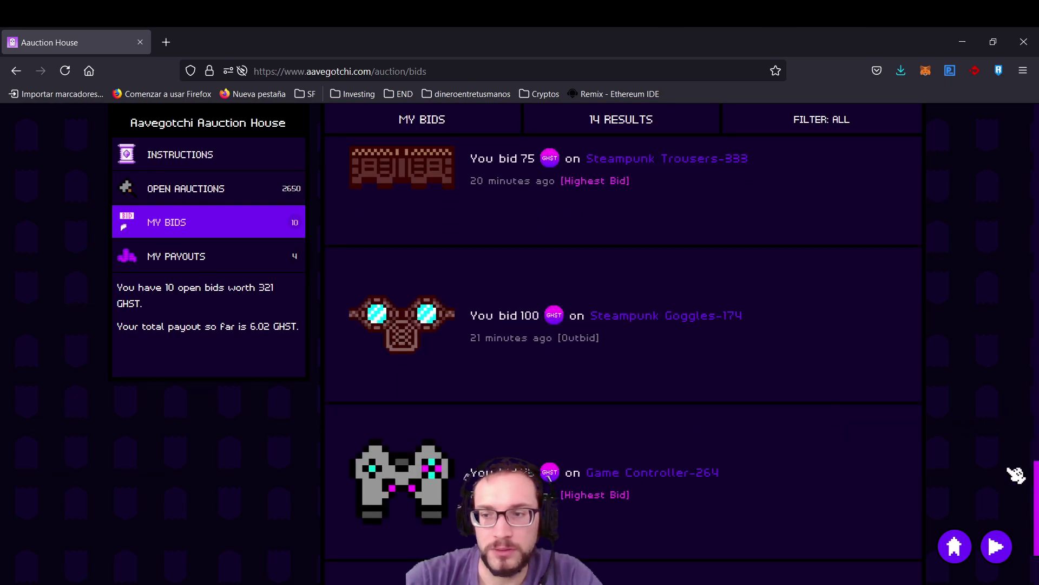
Step: Return to the open auctions and sort the wearables by most expensive
{"action": "left_click_drag", "start_coordinate": [1033, 527], "coordinate": [937, 306]}
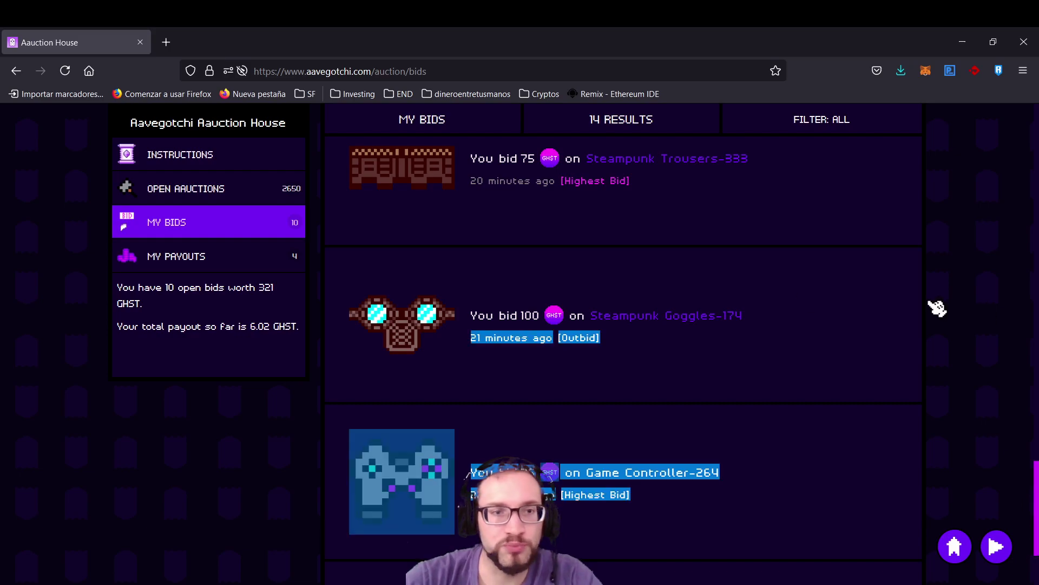
{"action": "left_click", "coordinate": [190, 200]}
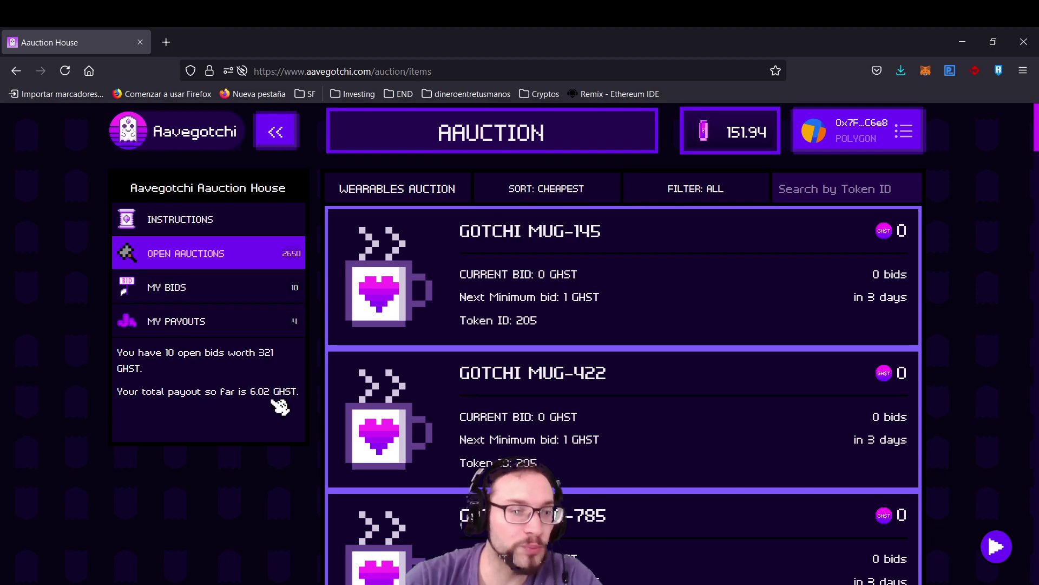
{"action": "left_click", "coordinate": [575, 194]}
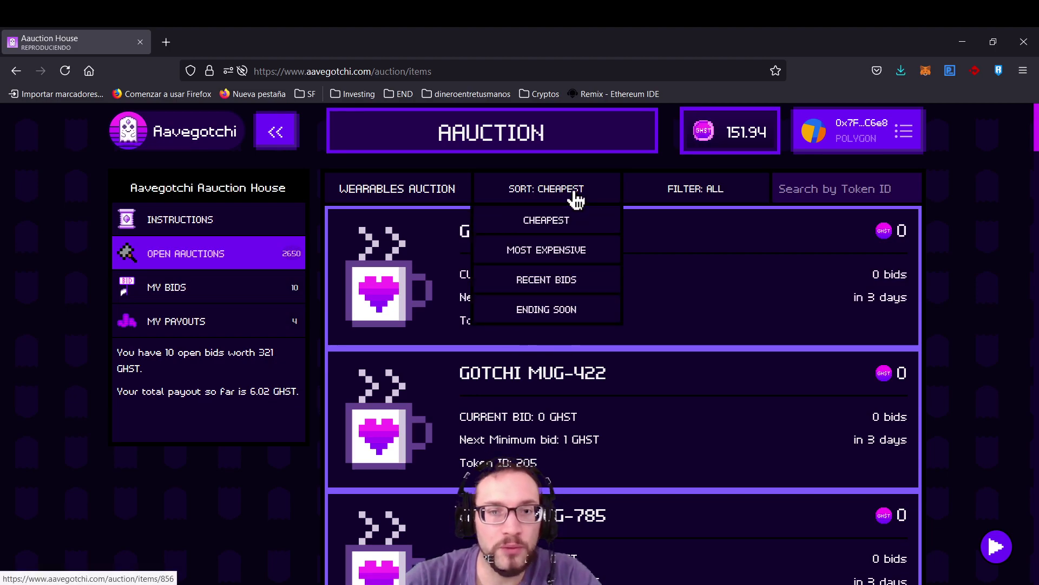
{"action": "left_click", "coordinate": [579, 252]}
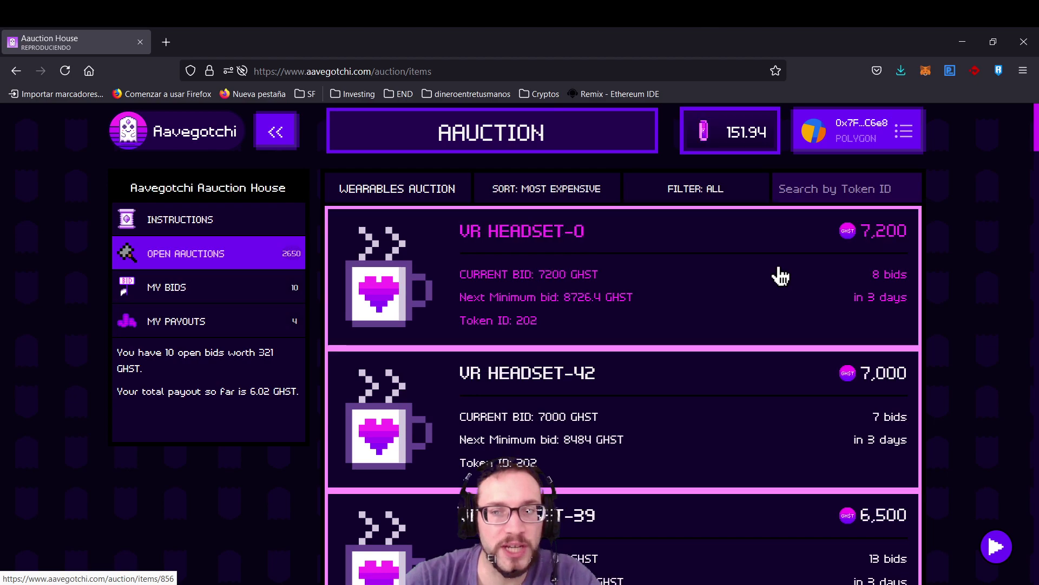
Step: Look through the sorted wearables down to the auctions around 100 GHST, comparing their current bids and minimum next bids
{"action": "scroll", "coordinate": [603, 294], "scroll_direction": "down", "scroll_amount": 10}
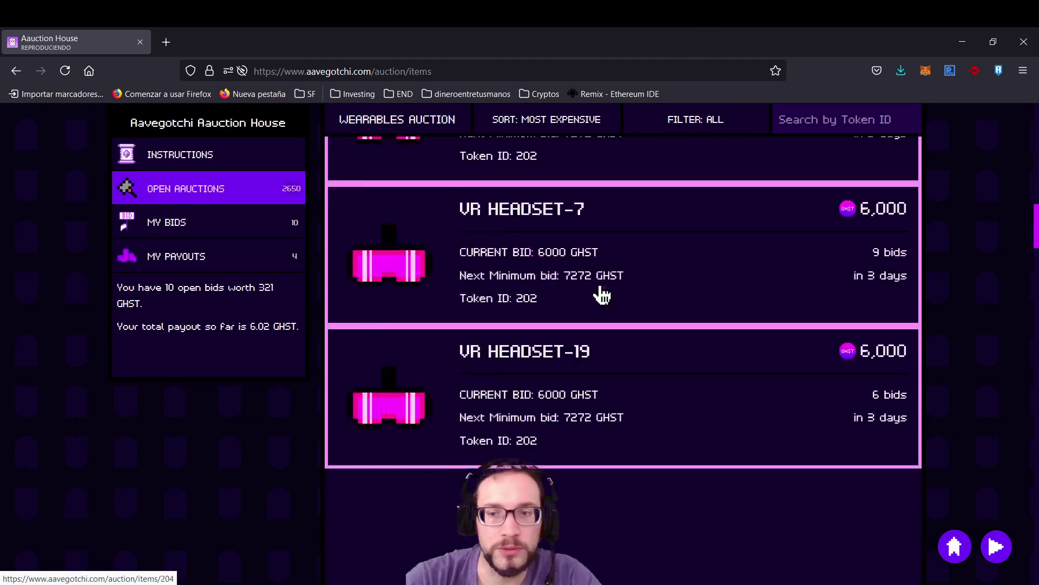
{"action": "scroll", "coordinate": [603, 295], "scroll_direction": "down", "scroll_amount": 15}
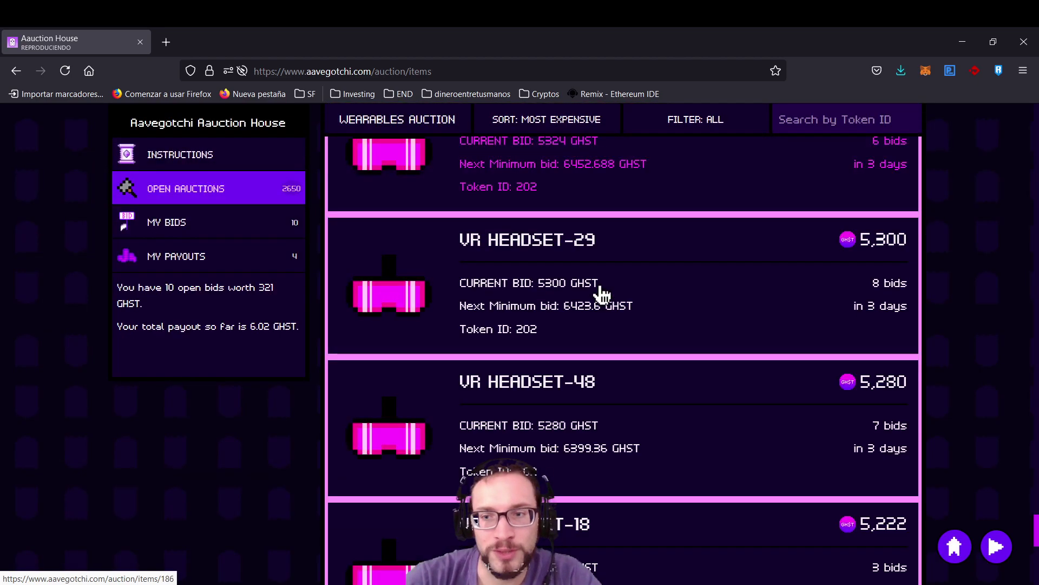
{"action": "scroll", "coordinate": [603, 295], "scroll_direction": "down", "scroll_amount": 5}
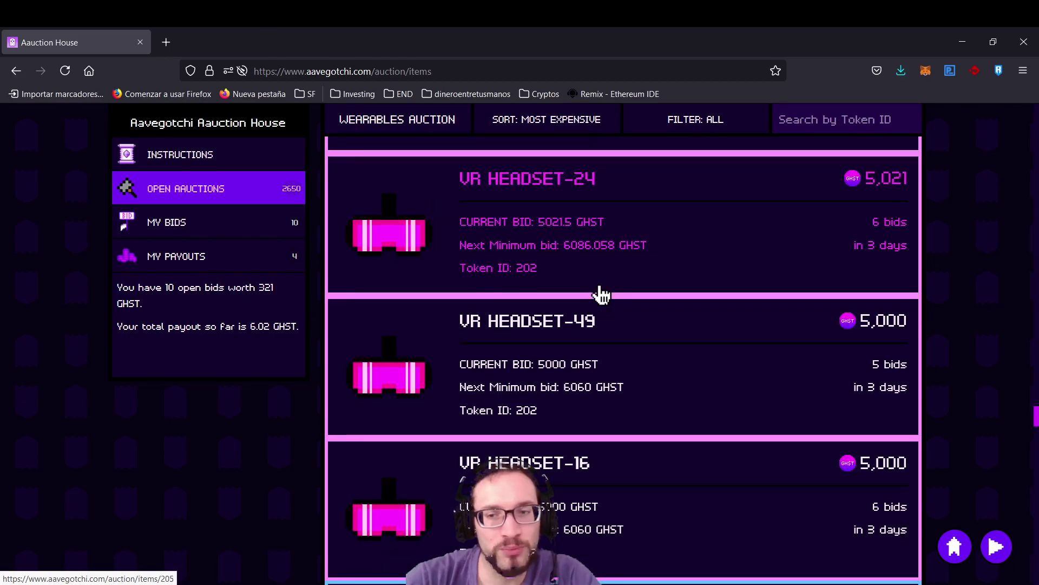
{"action": "scroll", "coordinate": [603, 294], "scroll_direction": "down", "scroll_amount": 15}
{"action": "scroll", "coordinate": [603, 294], "scroll_direction": "down", "scroll_amount": 15}
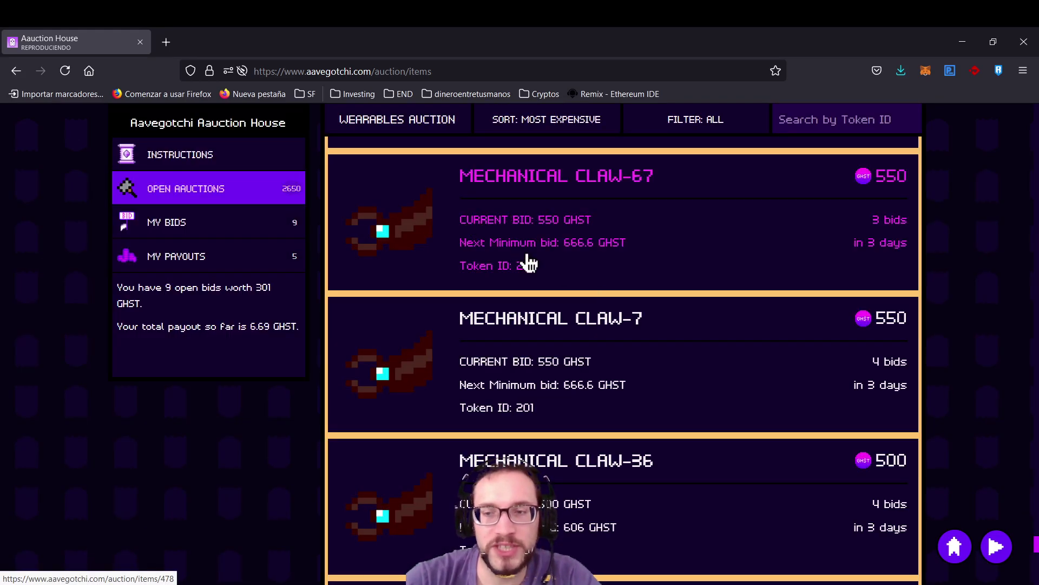
{"action": "scroll", "coordinate": [528, 264], "scroll_direction": "down", "scroll_amount": 10}
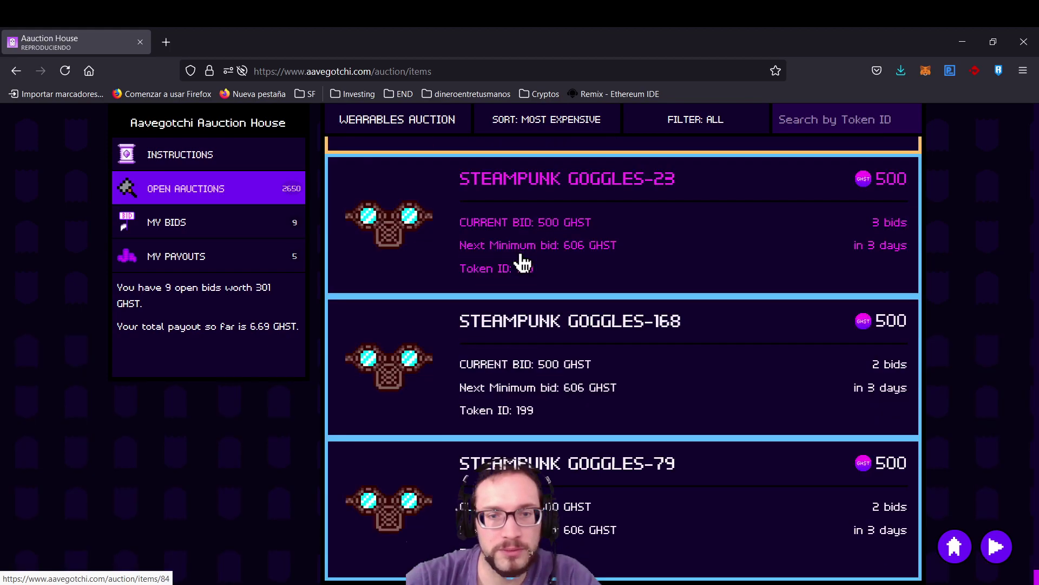
{"action": "scroll", "coordinate": [523, 264], "scroll_direction": "down", "scroll_amount": 10}
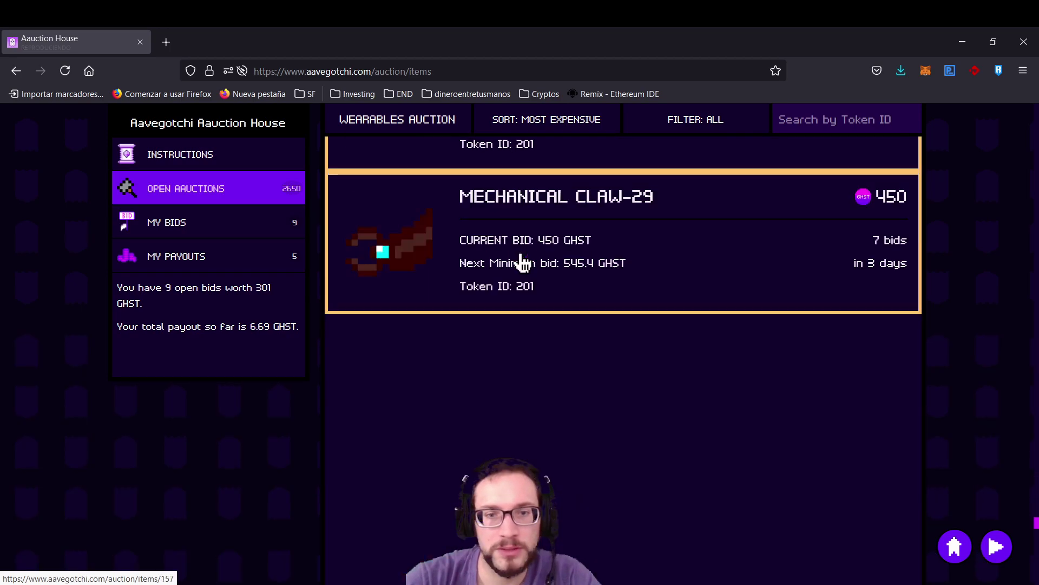
{"action": "scroll", "coordinate": [523, 264], "scroll_direction": "down", "scroll_amount": 10}
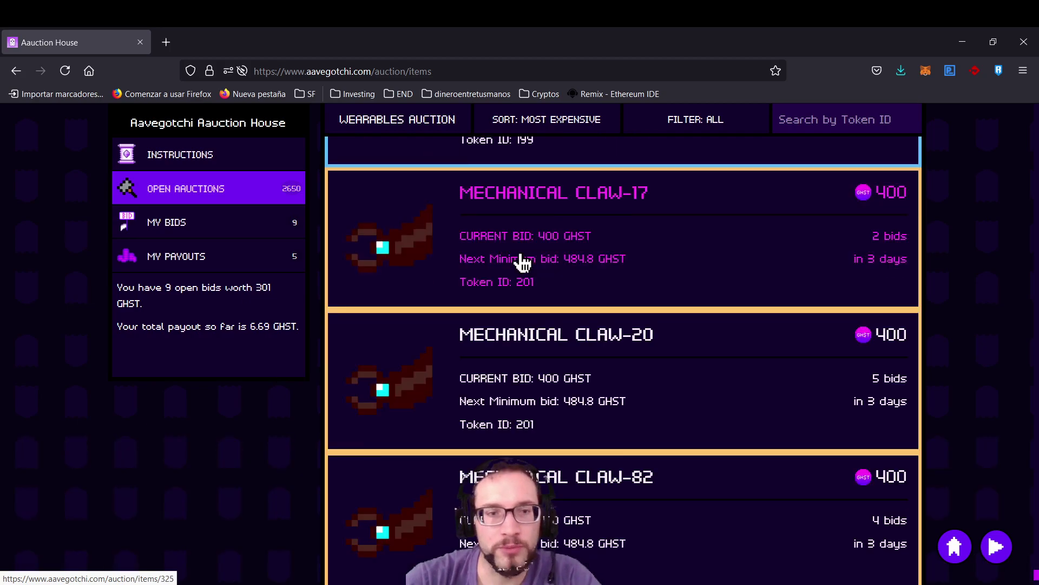
{"action": "scroll", "coordinate": [523, 264], "scroll_direction": "down", "scroll_amount": 10}
{"action": "scroll", "coordinate": [539, 309], "scroll_direction": "down", "scroll_amount": 10}
{"action": "scroll", "coordinate": [539, 310], "scroll_direction": "down", "scroll_amount": 10}
{"action": "scroll", "coordinate": [539, 310], "scroll_direction": "down", "scroll_amount": 10}
{"action": "scroll", "coordinate": [538, 309], "scroll_direction": "down", "scroll_amount": 10}
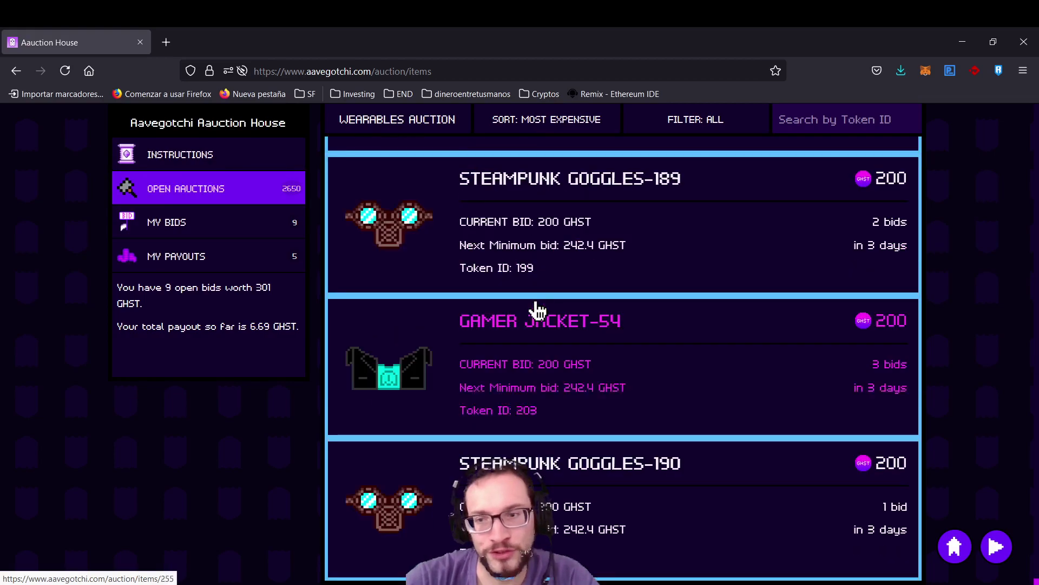
{"action": "scroll", "coordinate": [539, 310], "scroll_direction": "down", "scroll_amount": 10}
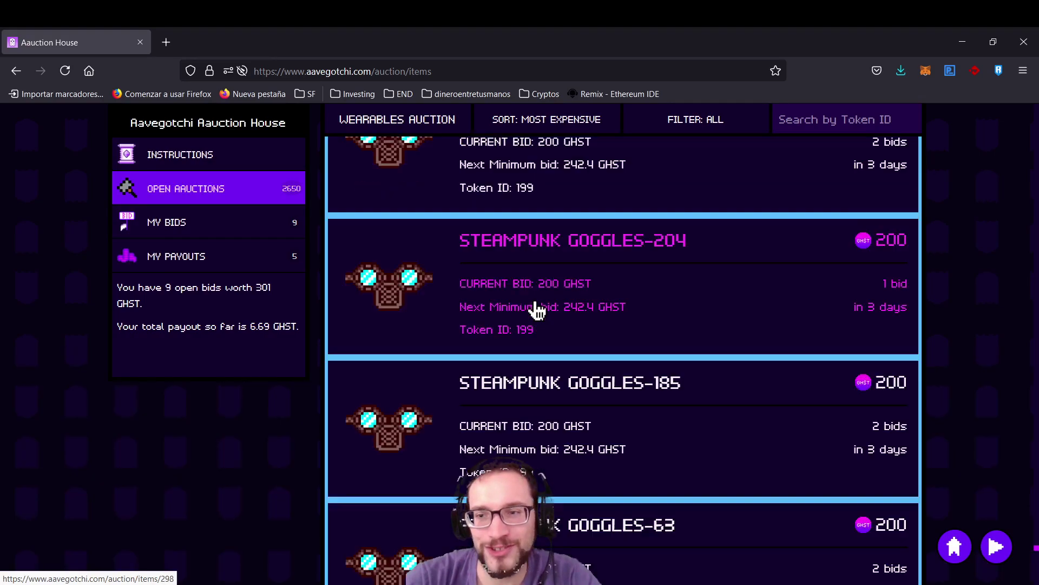
{"action": "scroll", "coordinate": [539, 310], "scroll_direction": "down", "scroll_amount": 10}
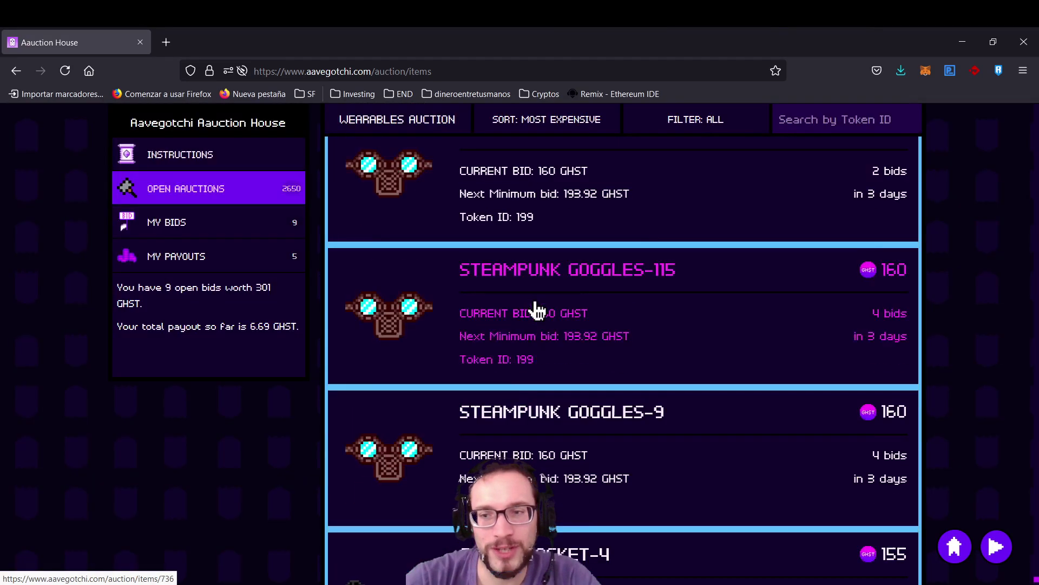
{"action": "scroll", "coordinate": [537, 310], "scroll_direction": "down", "scroll_amount": 2}
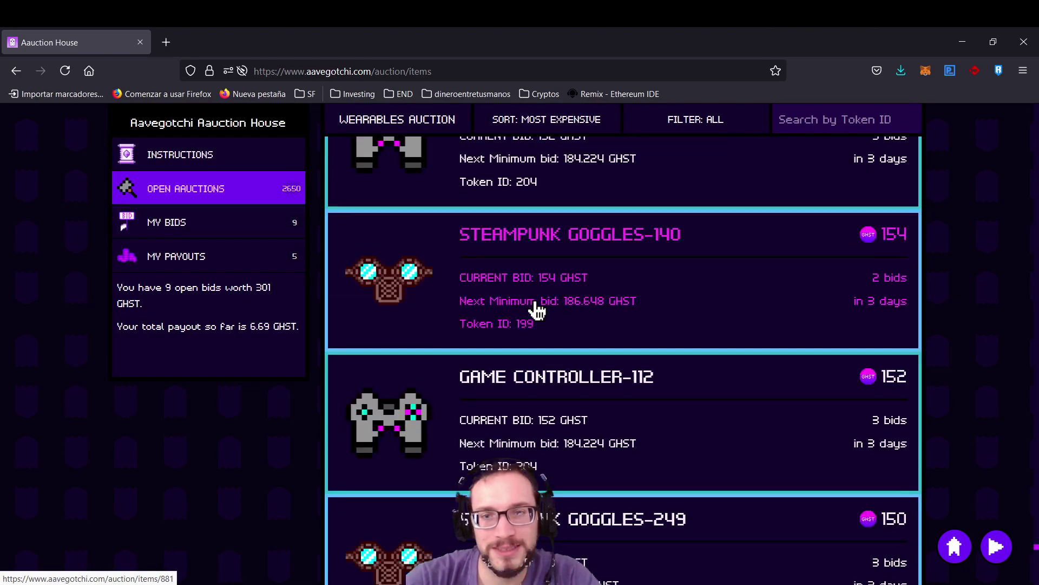
{"action": "scroll", "coordinate": [537, 310], "scroll_direction": "down", "scroll_amount": 6}
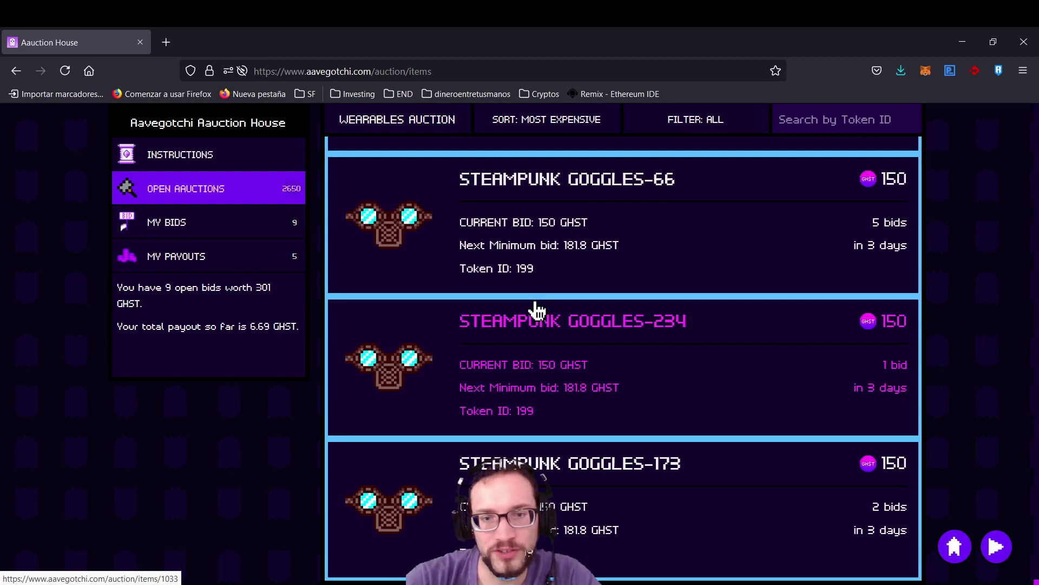
{"action": "scroll", "coordinate": [537, 310], "scroll_direction": "down", "scroll_amount": 5}
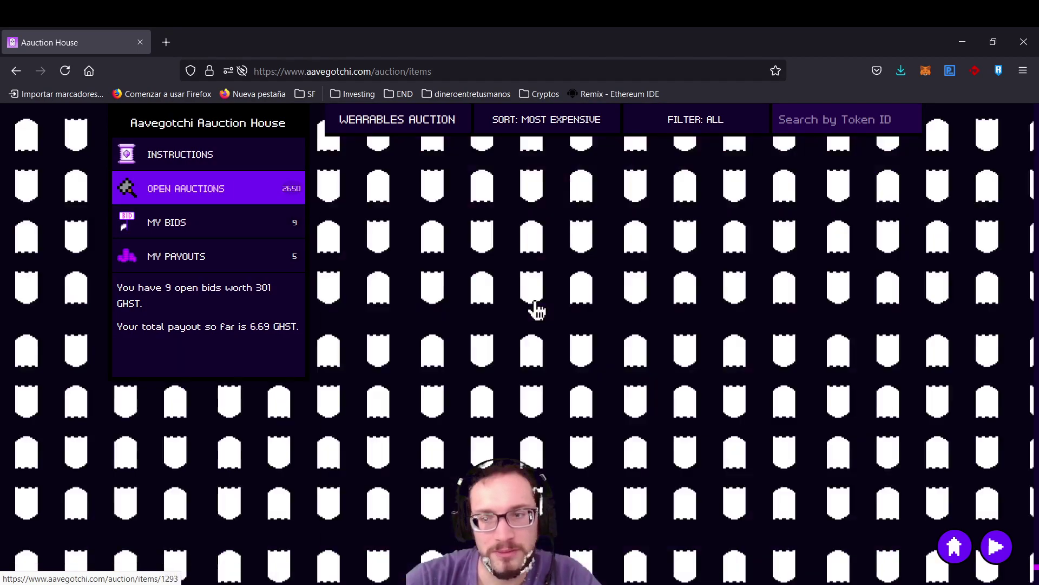
{"action": "scroll", "coordinate": [537, 310], "scroll_direction": "down", "scroll_amount": 6}
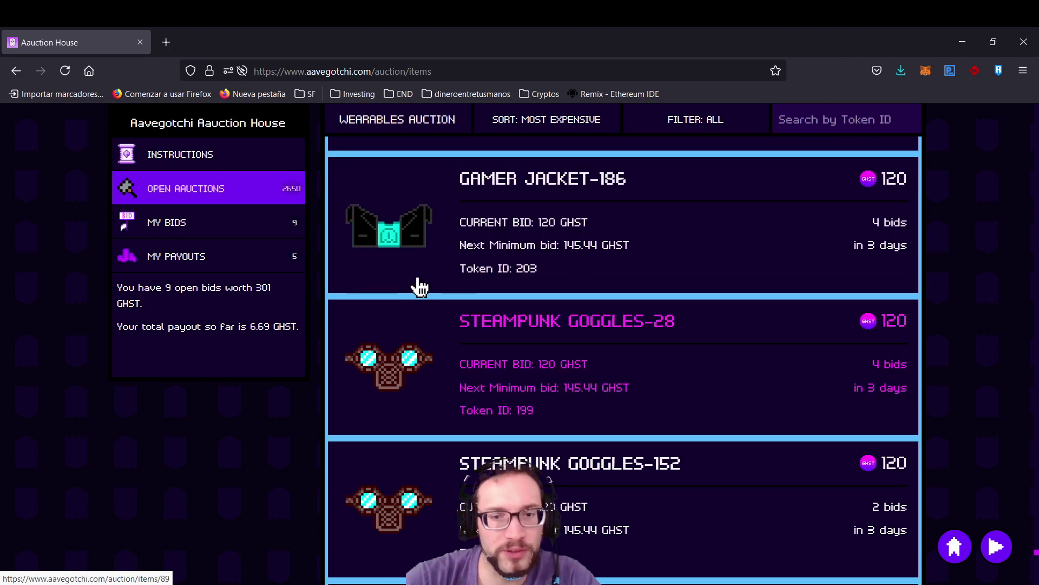
{"action": "scroll", "coordinate": [422, 283], "scroll_direction": "down", "scroll_amount": 5}
{"action": "scroll", "coordinate": [426, 283], "scroll_direction": "down", "scroll_amount": 8}
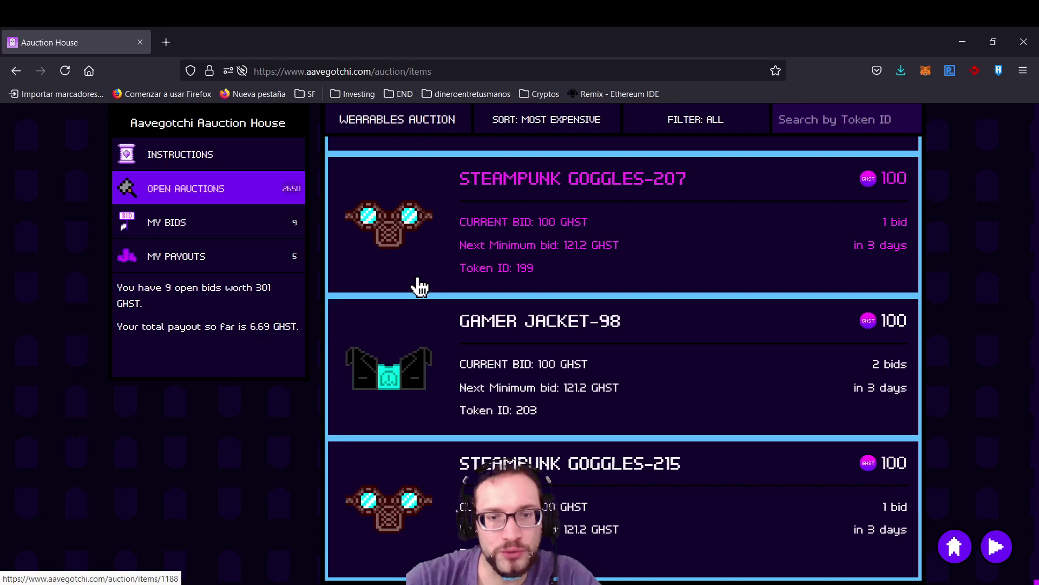
{"action": "scroll", "coordinate": [420, 285], "scroll_direction": "down", "scroll_amount": 5}
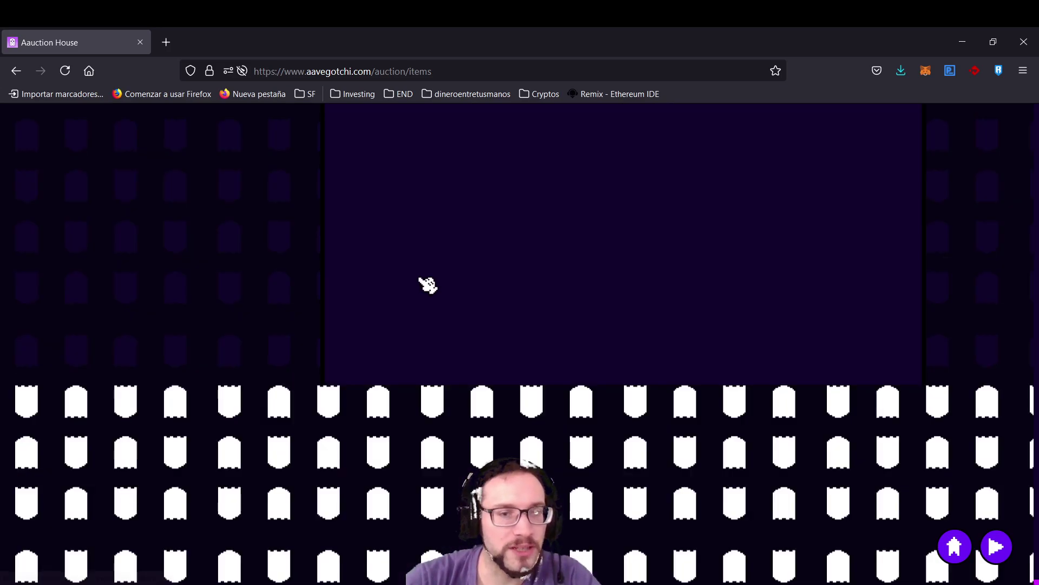
{"action": "scroll", "coordinate": [420, 286], "scroll_direction": "down", "scroll_amount": 5}
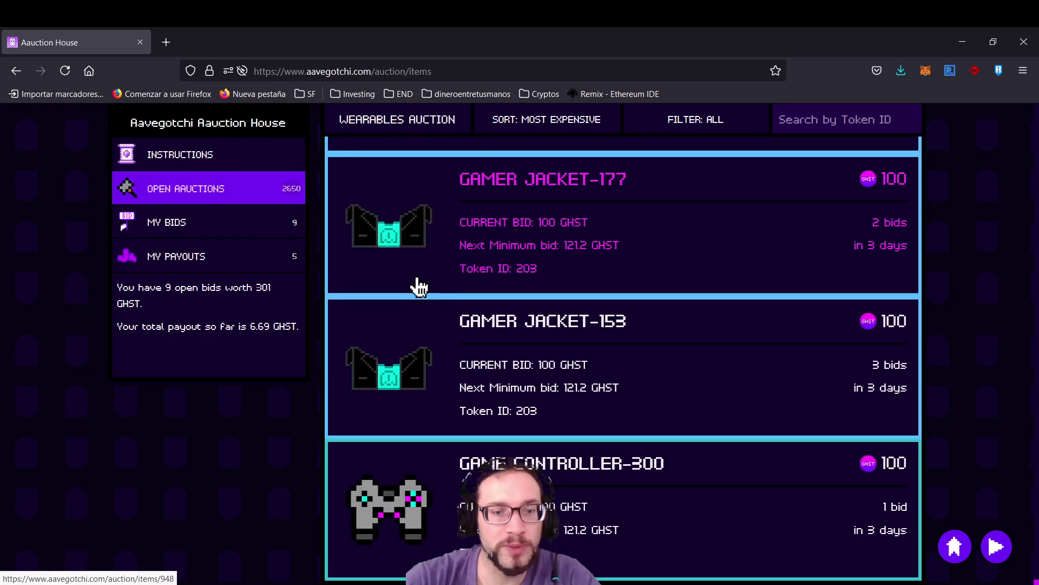
{"action": "scroll", "coordinate": [420, 285], "scroll_direction": "down", "scroll_amount": 10}
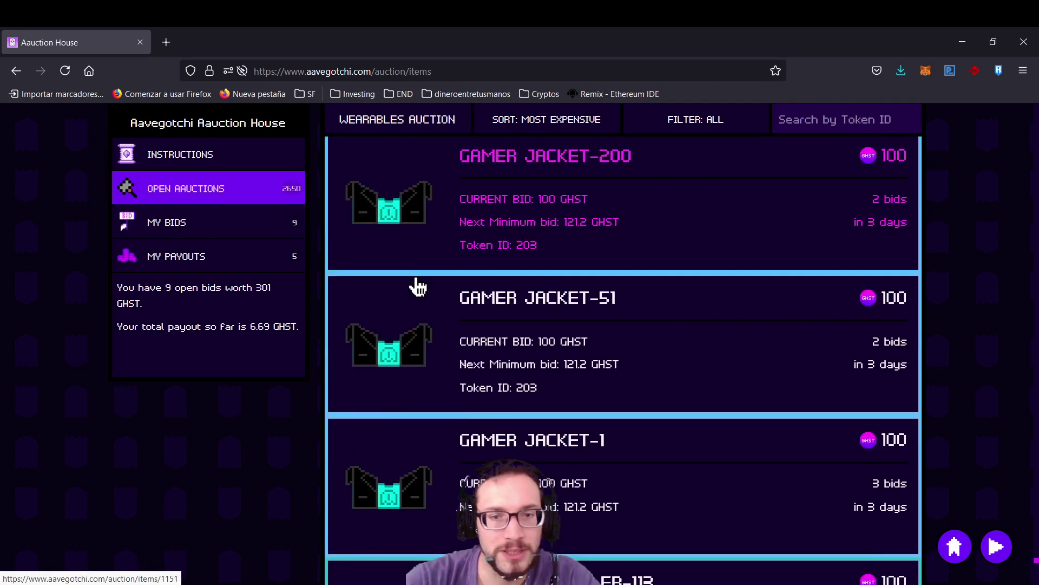
{"action": "scroll", "coordinate": [420, 286], "scroll_direction": "down", "scroll_amount": 10}
{"action": "scroll", "coordinate": [417, 286], "scroll_direction": "down", "scroll_amount": 10}
{"action": "scroll", "coordinate": [418, 286], "scroll_direction": "down", "scroll_amount": 10}
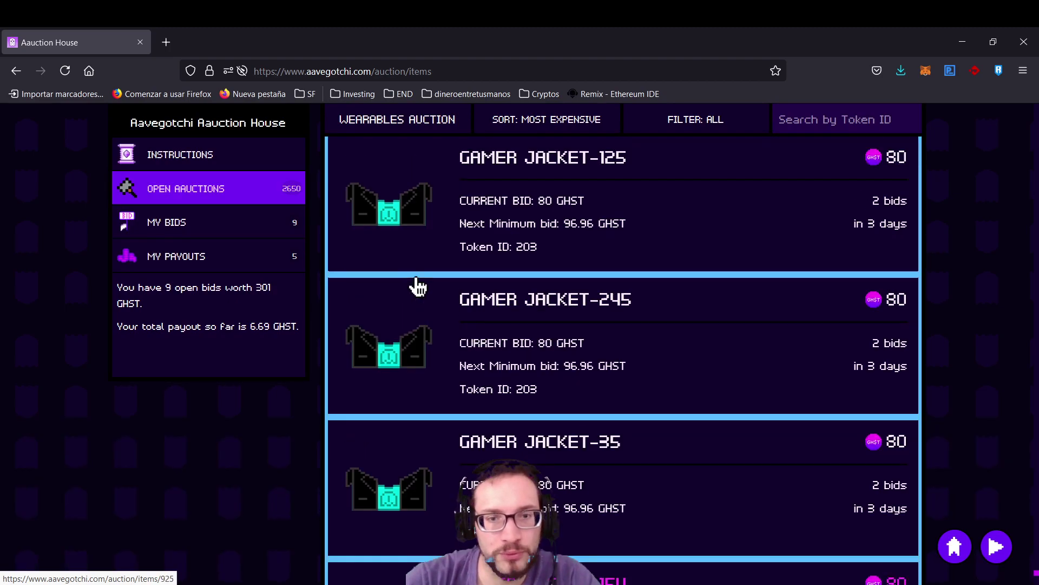
{"action": "scroll", "coordinate": [418, 286], "scroll_direction": "down", "scroll_amount": 10}
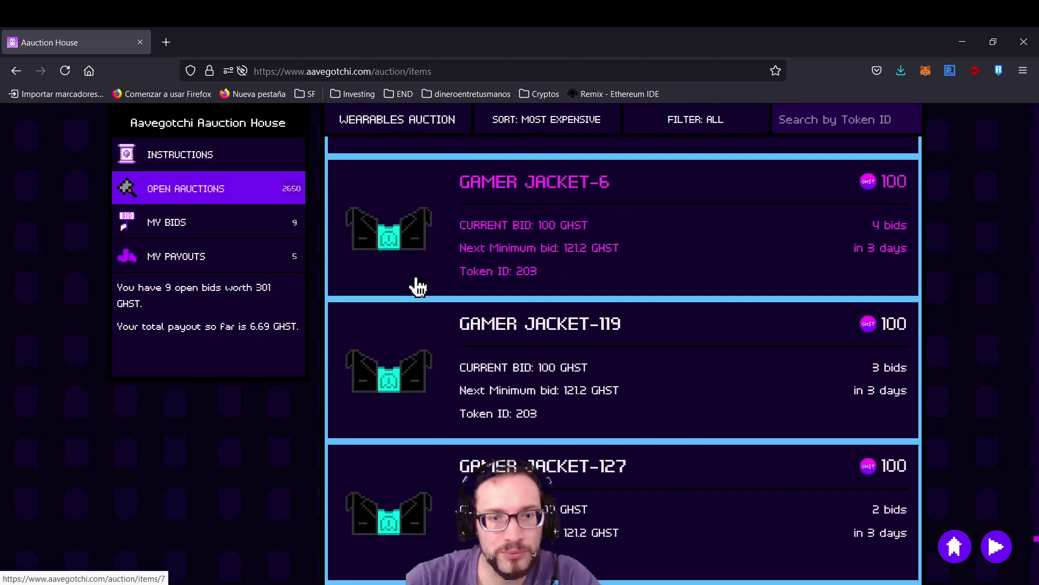
{"action": "scroll", "coordinate": [418, 286], "scroll_direction": "down", "scroll_amount": 5}
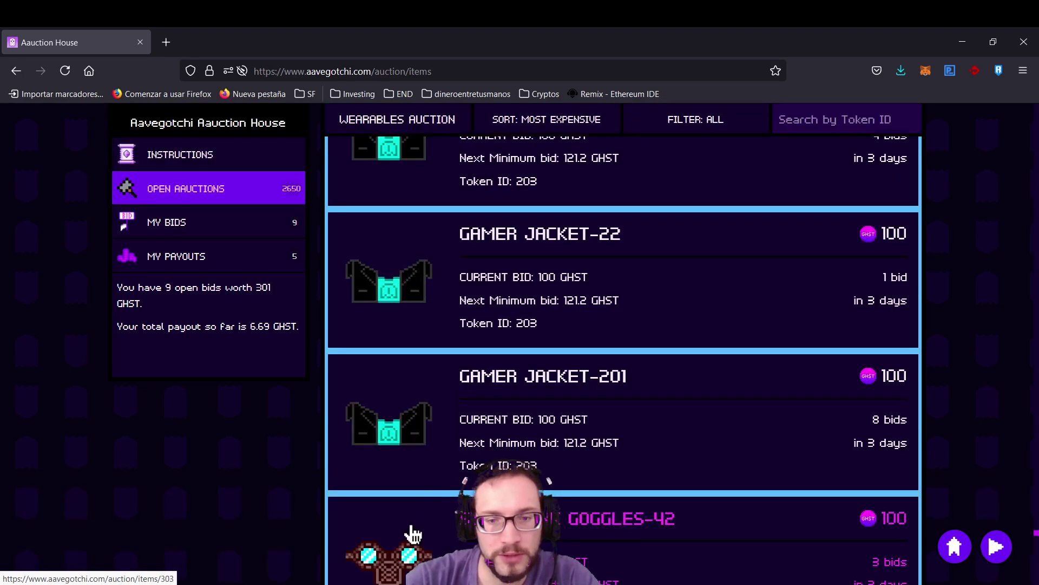
Step: Open the Steampunk Goggles-42 auction and place a bid of 125 GHST
{"action": "left_click", "coordinate": [411, 529]}
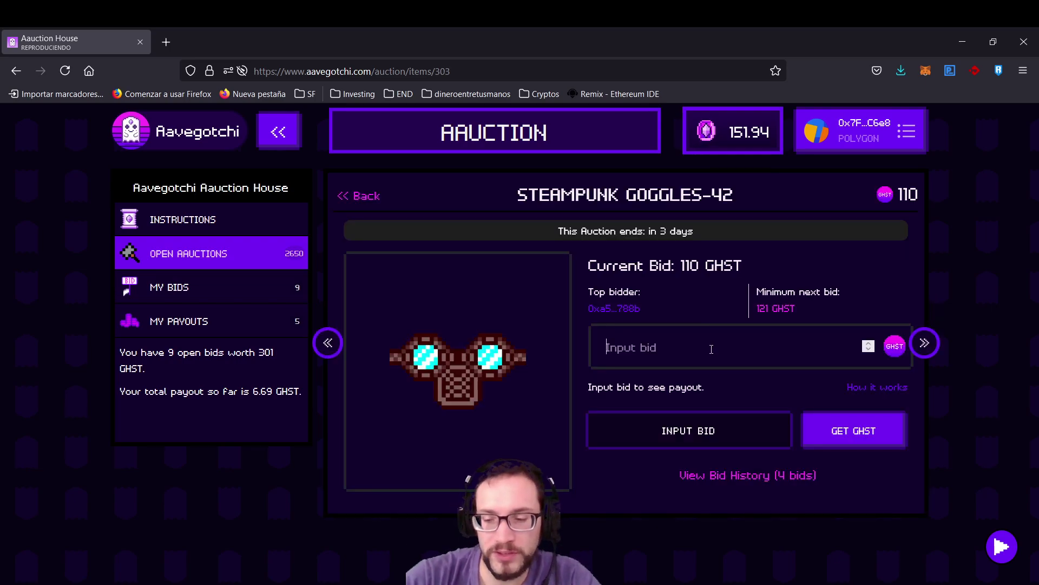
{"action": "type", "text": "125"}
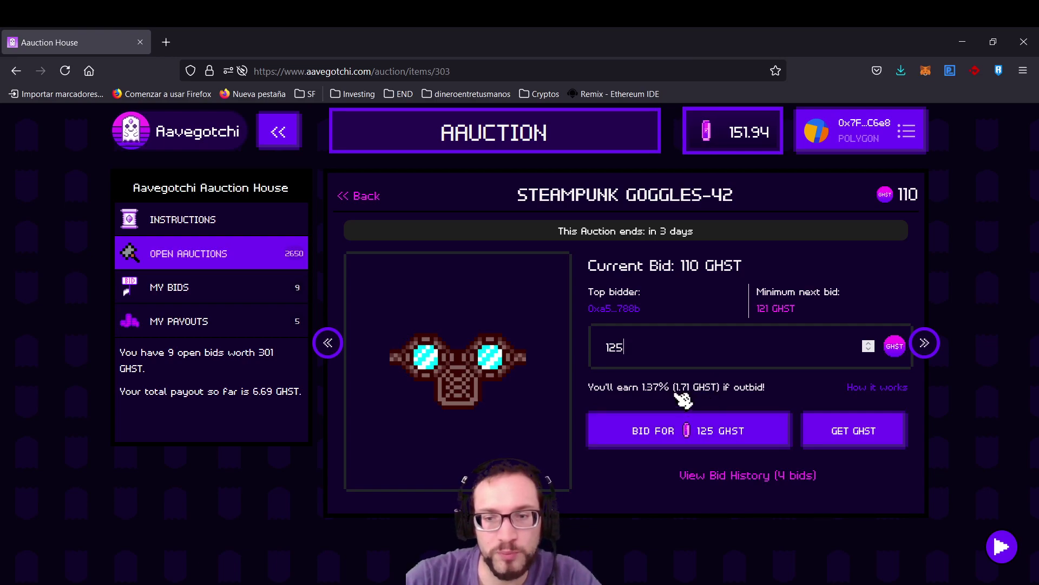
{"action": "left_click", "coordinate": [732, 441]}
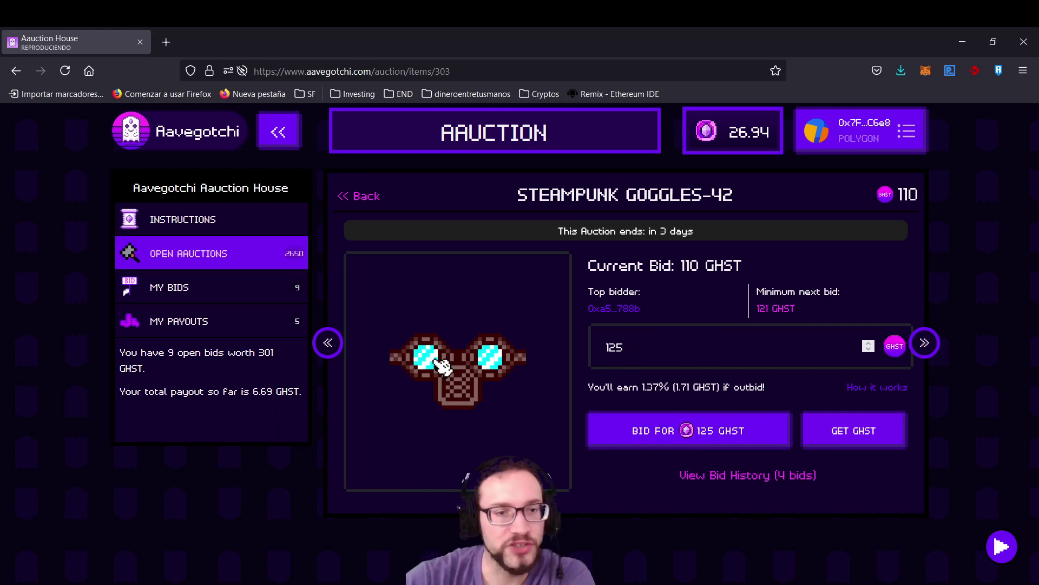
Step: Review the payouts, check the minimum next bid on the outbid Gamer Jacket-6, and view the list of own bids
{"action": "left_click", "coordinate": [211, 327]}
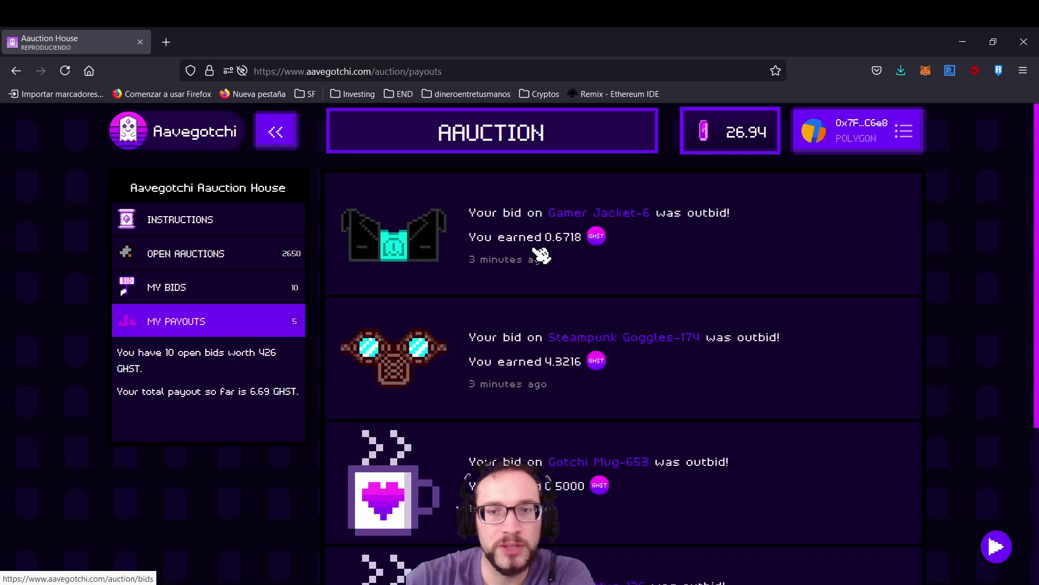
{"action": "left_click", "coordinate": [560, 218]}
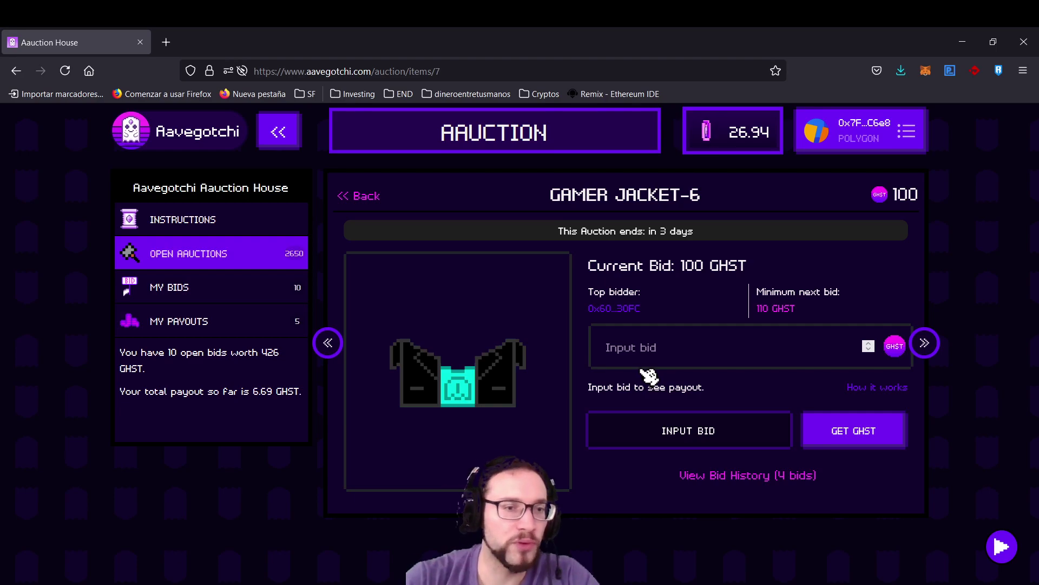
{"action": "left_click", "coordinate": [228, 300]}
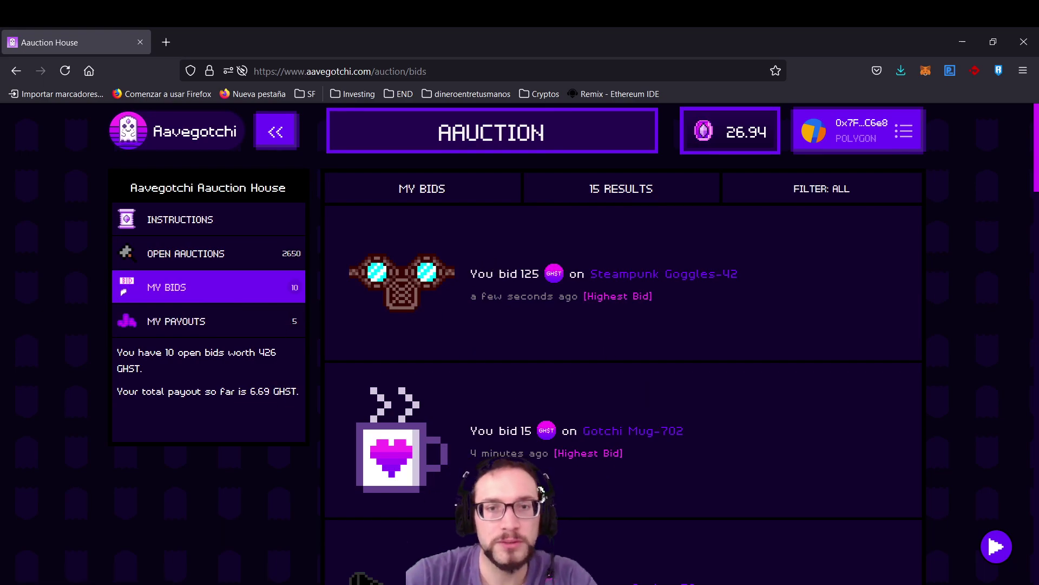
Step: View the auction instructions, check the latest payout, and open the outbid Steampunk Goggles-42 auction
{"action": "left_click", "coordinate": [187, 226]}
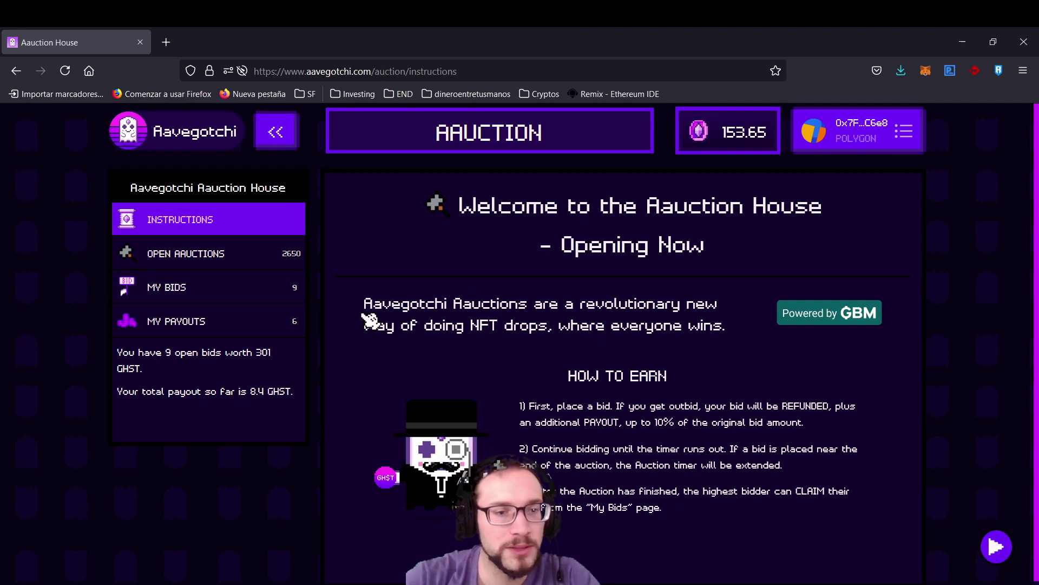
{"action": "left_click", "coordinate": [232, 327]}
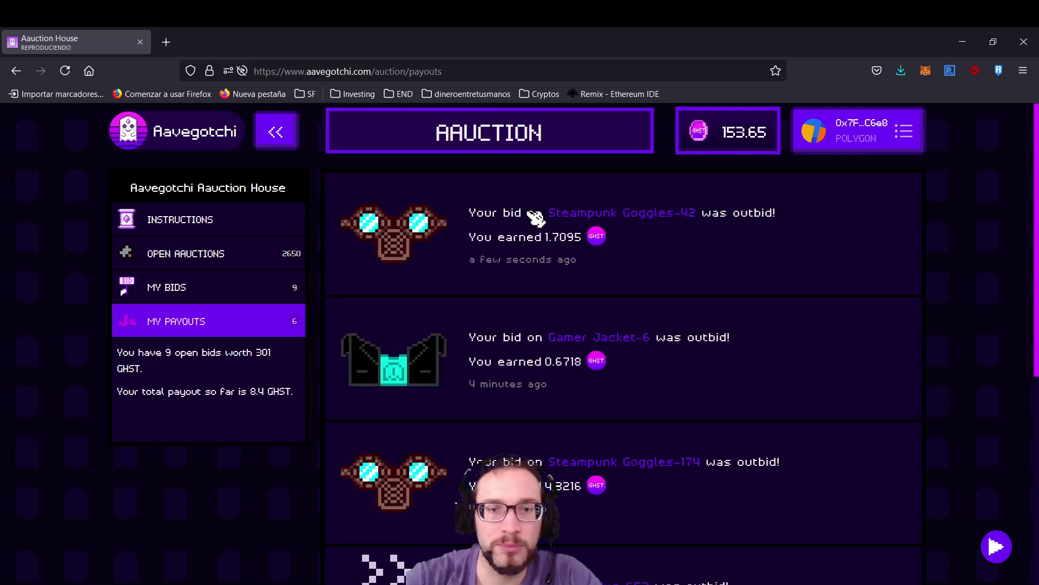
{"action": "left_click", "coordinate": [601, 217]}
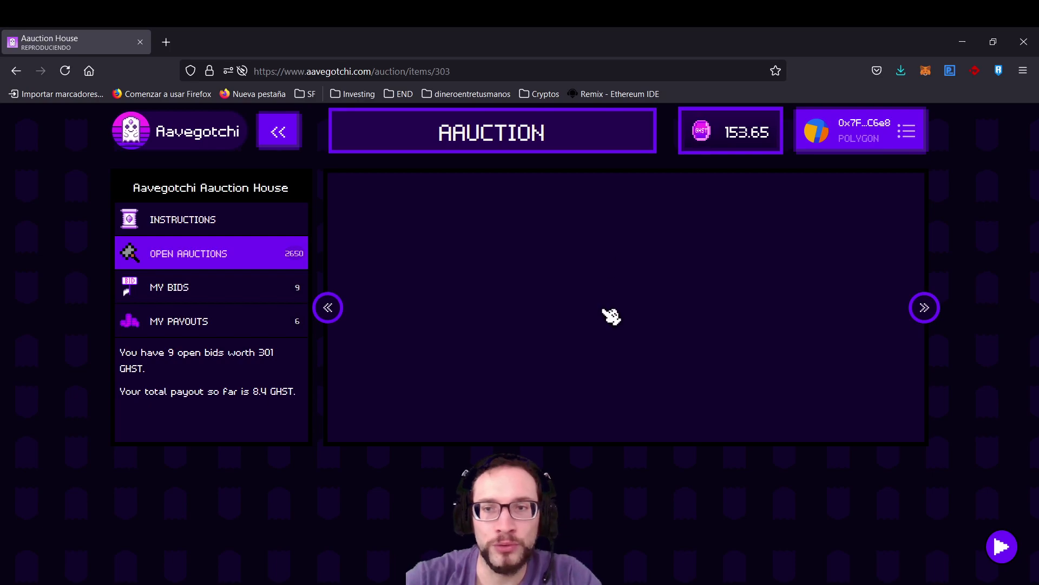